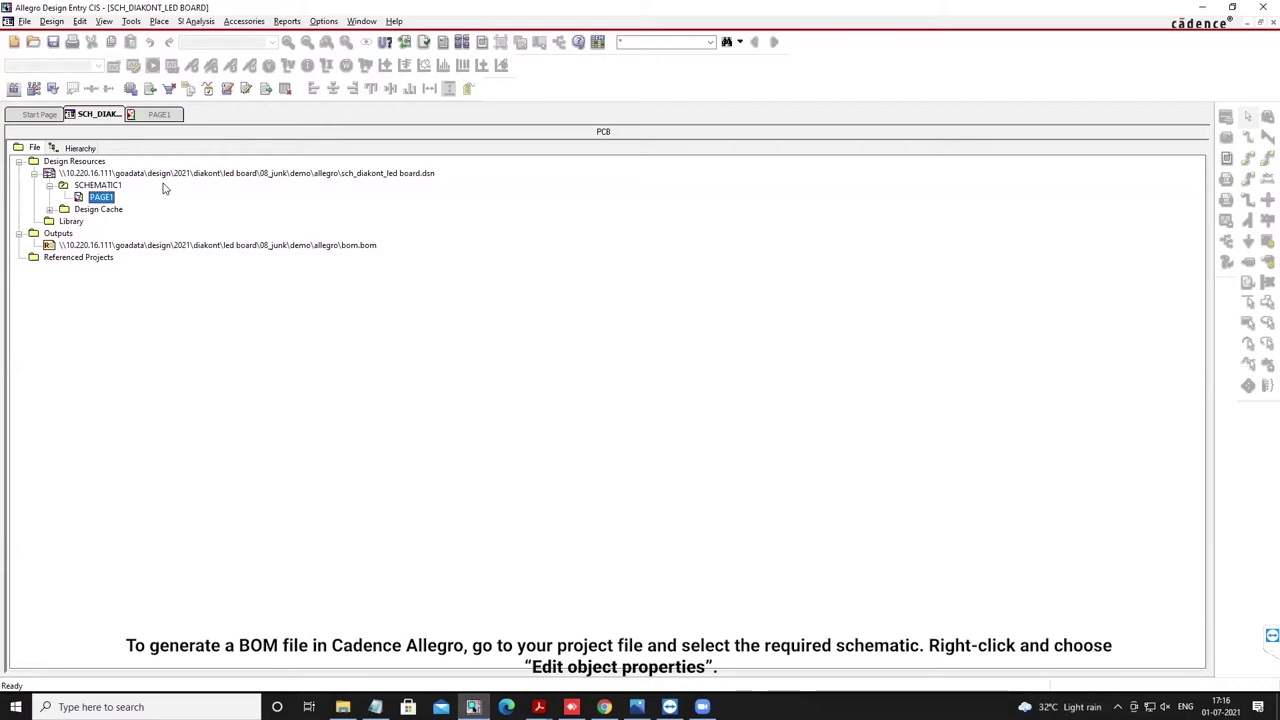
# - Bring up the context menu for PAGE1 under SCHEMATIC1 in the project tree
pyautogui.rightClick(97, 200)
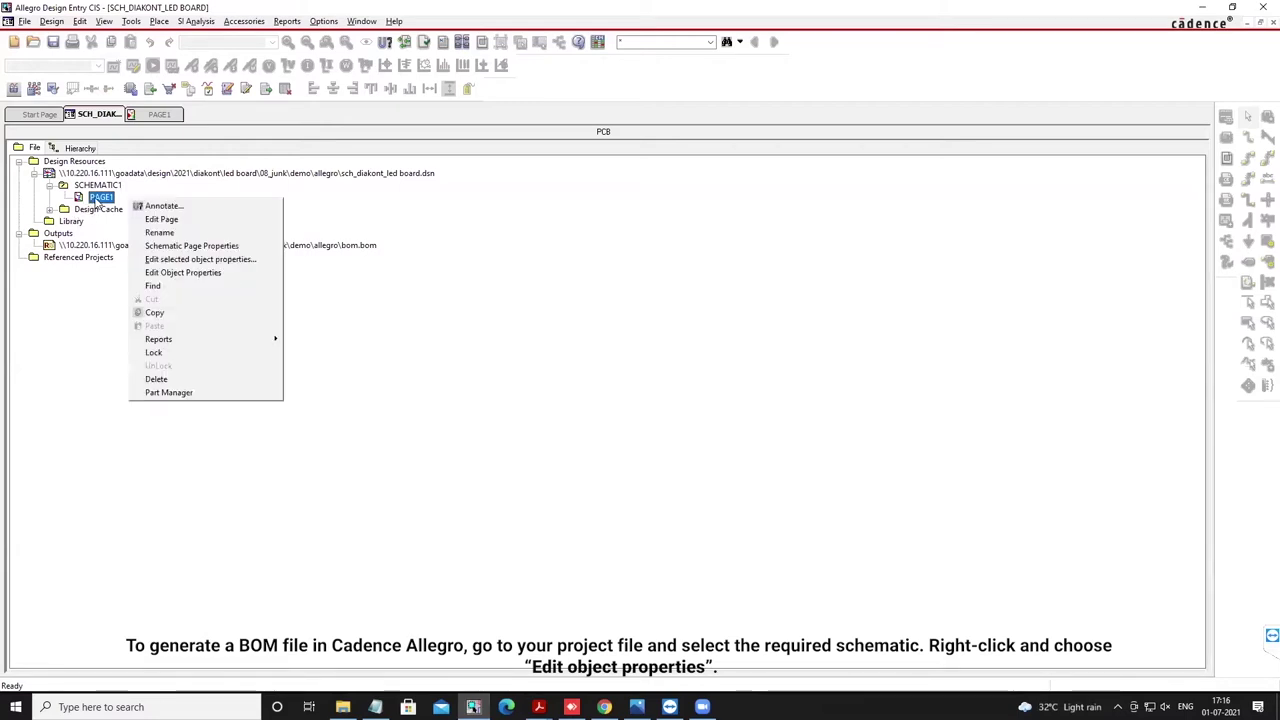
pyautogui.click(172, 273)
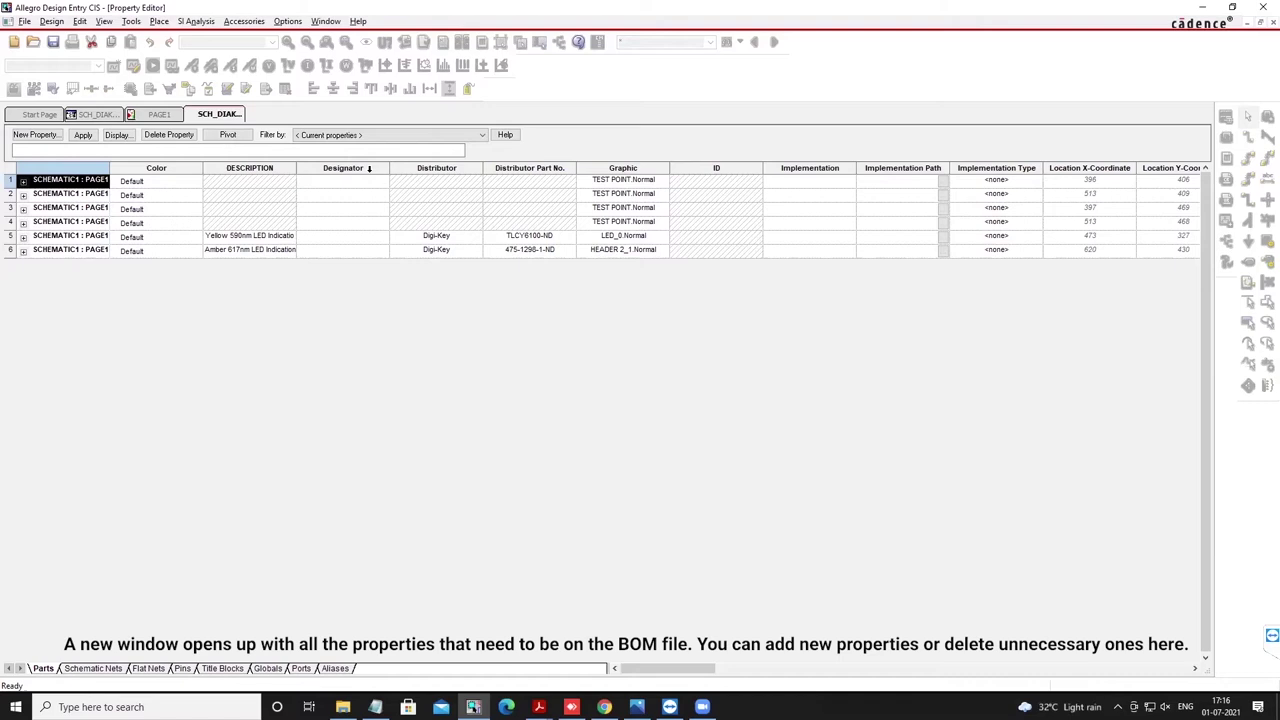
pyautogui.moveTo(712, 668); pyautogui.dragTo(777, 668)
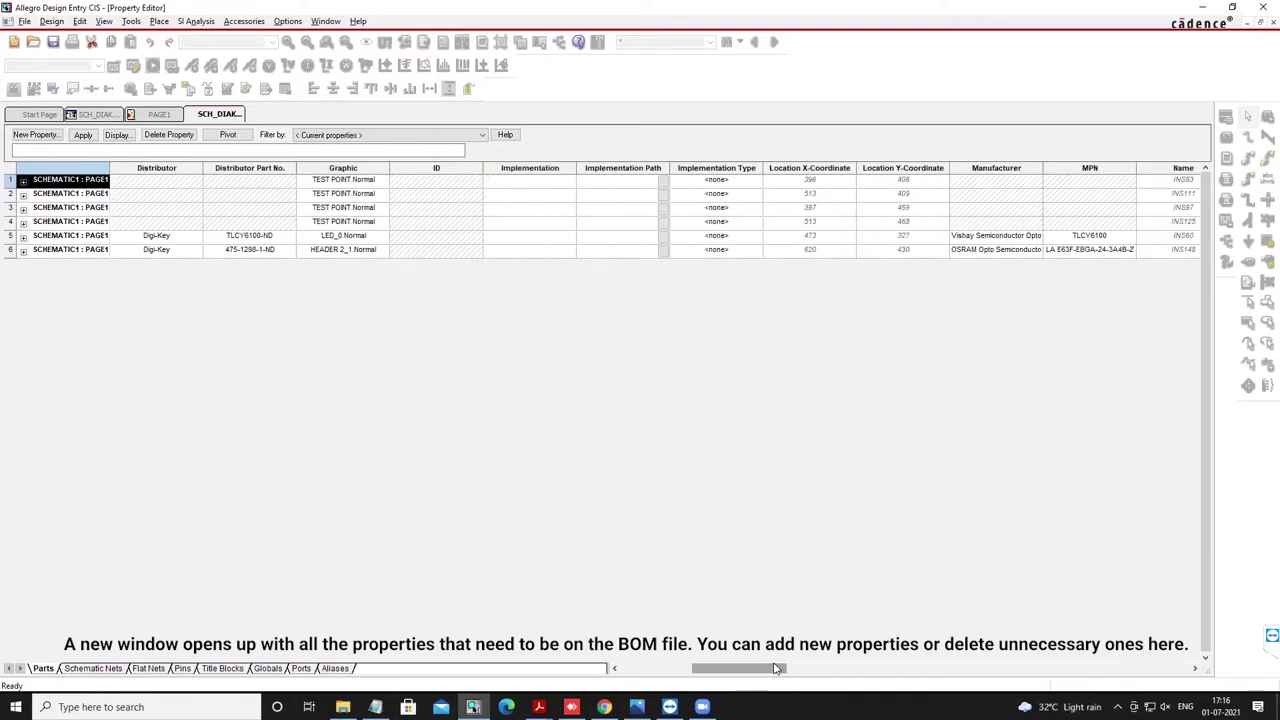
pyautogui.moveTo(777, 668); pyautogui.dragTo(812, 589)
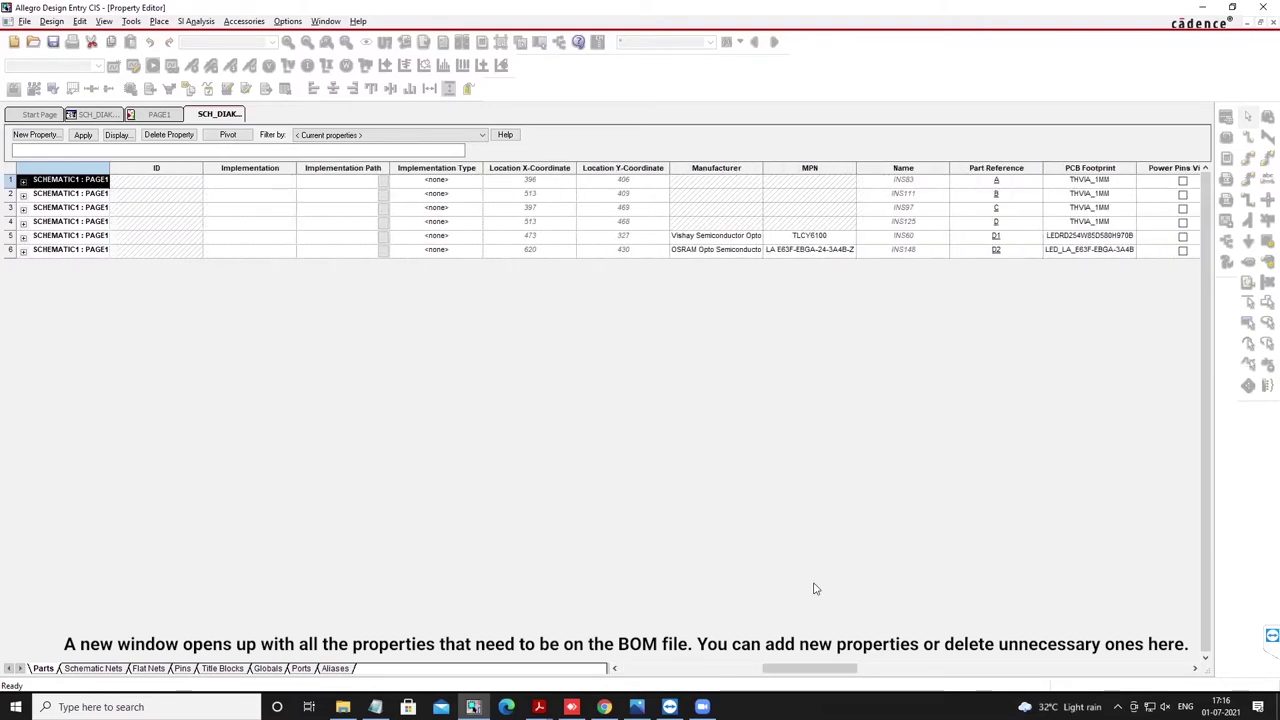
pyautogui.click(738, 169)
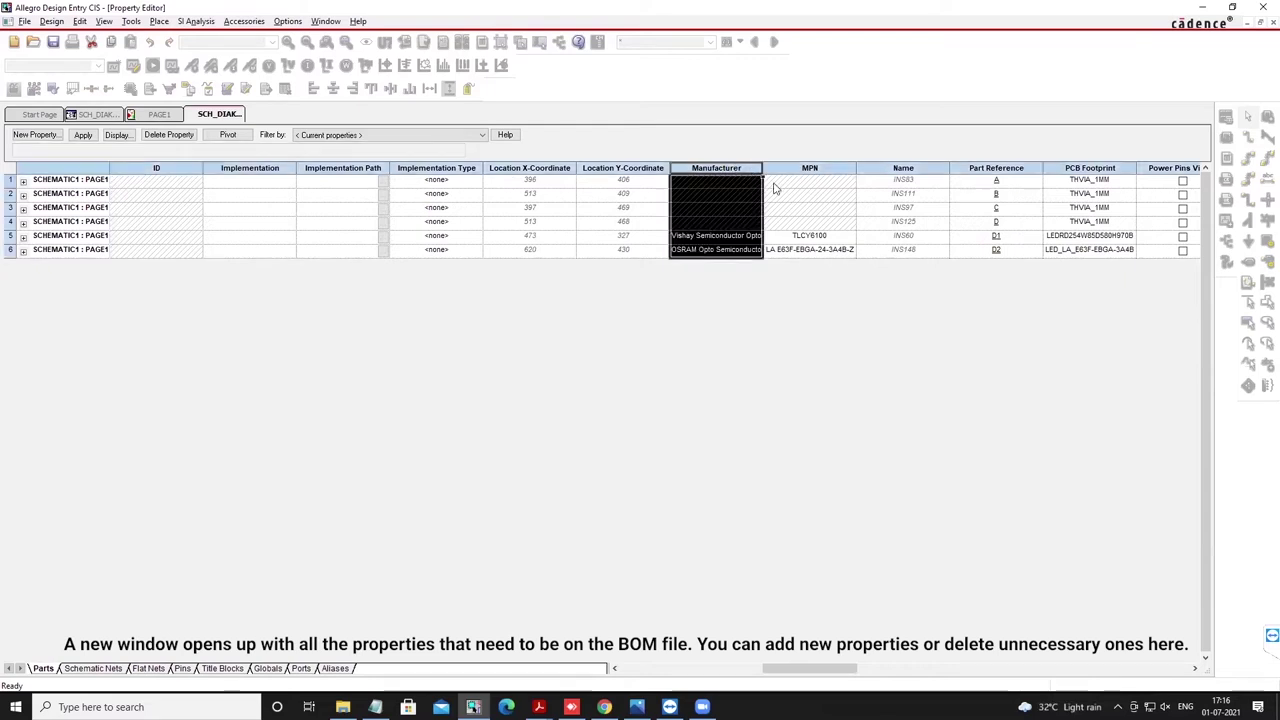
pyautogui.click(829, 169)
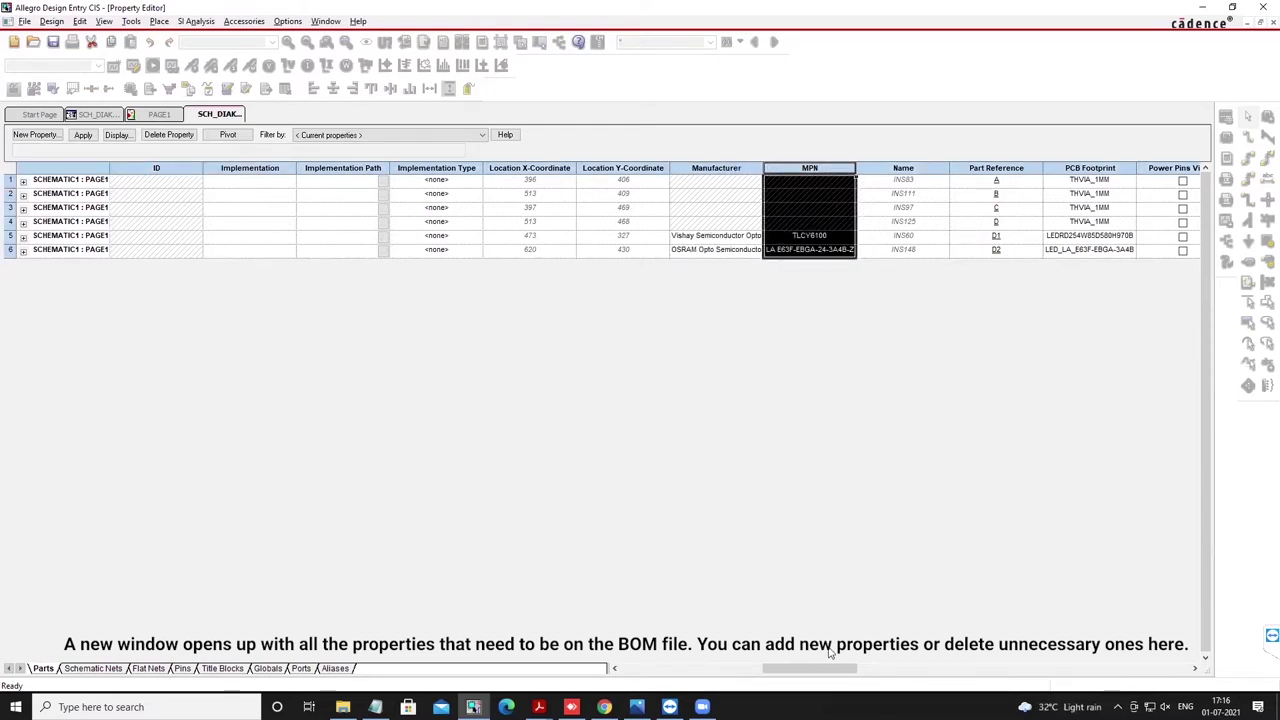
pyautogui.moveTo(828, 668); pyautogui.dragTo(957, 683)
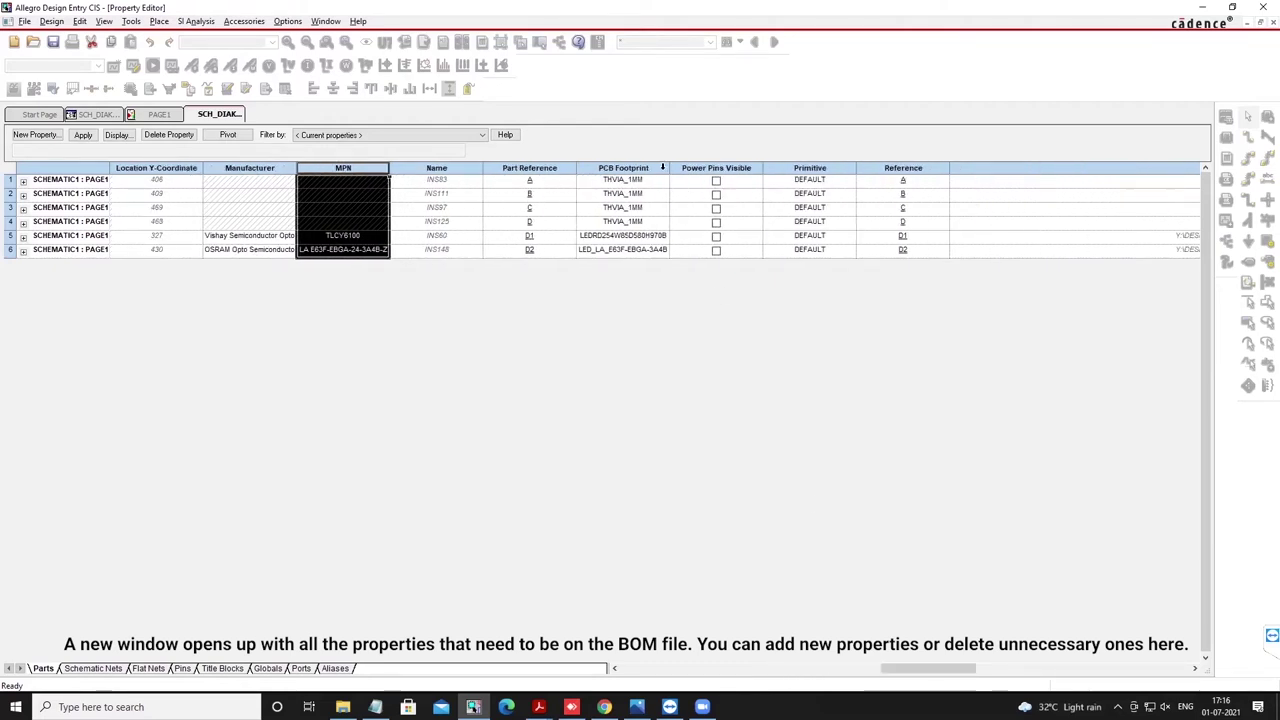
pyautogui.moveTo(905, 668); pyautogui.dragTo(697, 678)
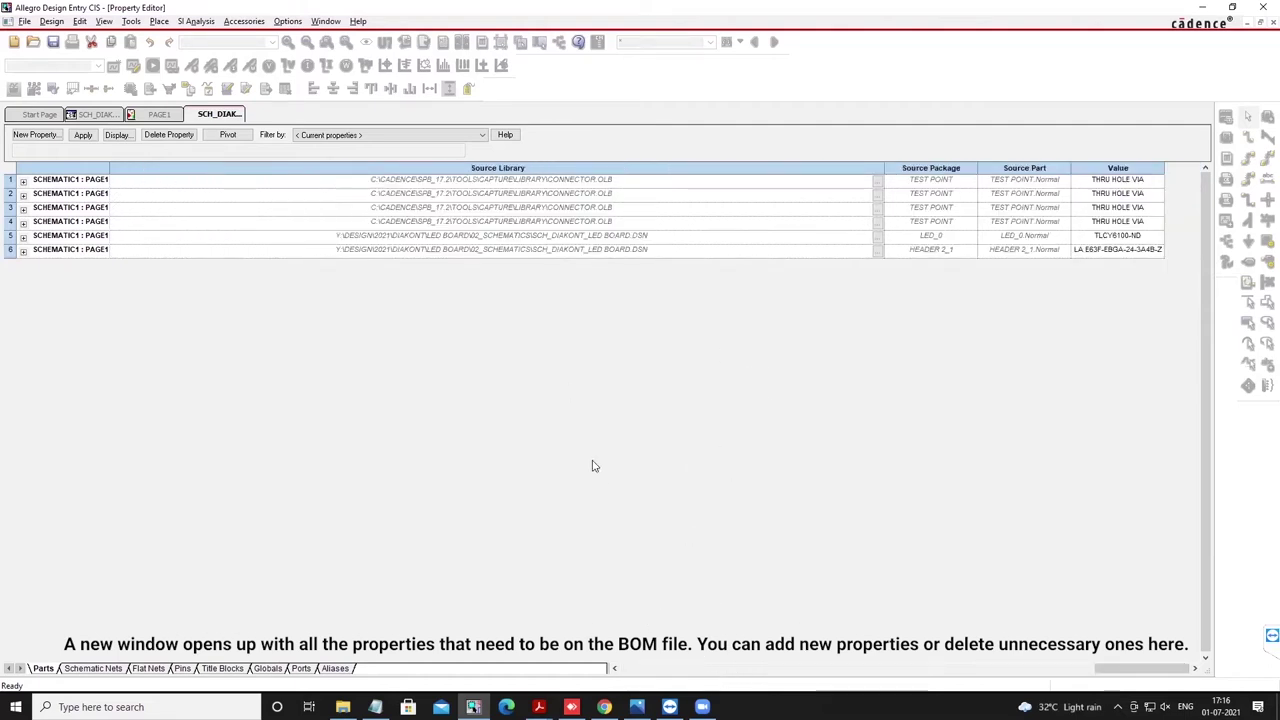
# - Close the property editor and open Tools > Bill of Materials for the selected .dsn design
pyautogui.rightClick(218, 117)
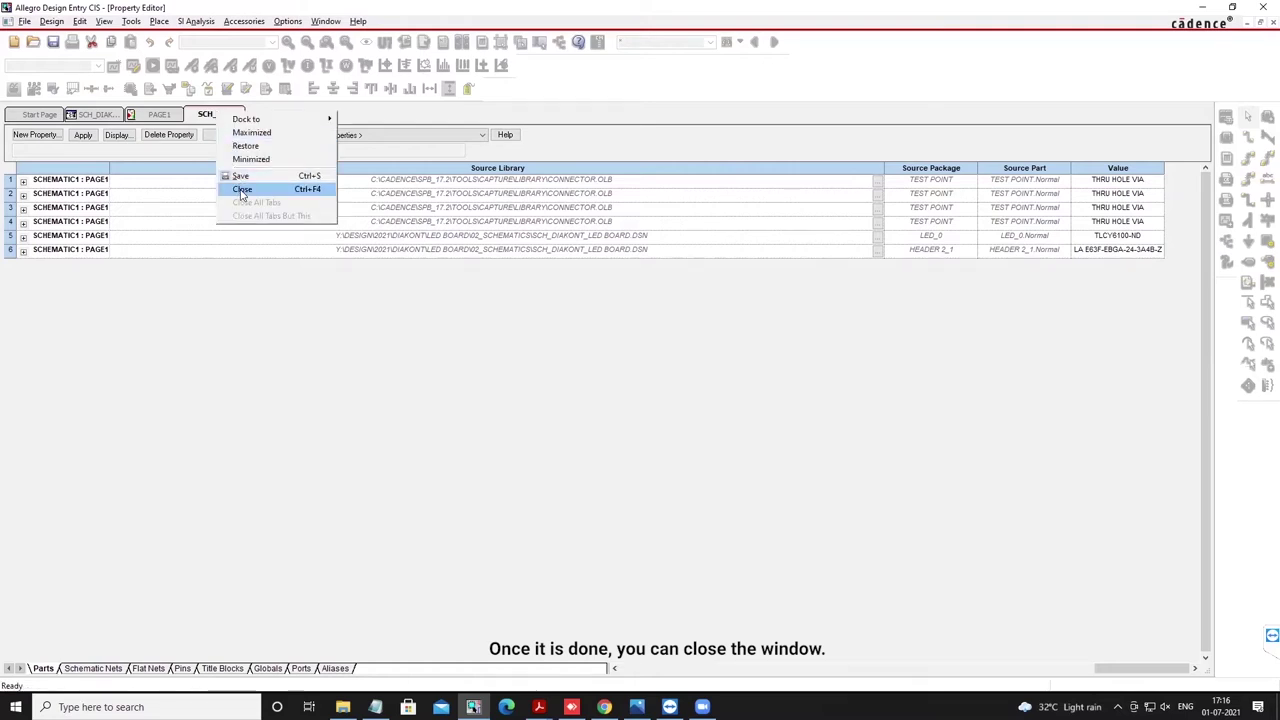
pyautogui.click(250, 185)
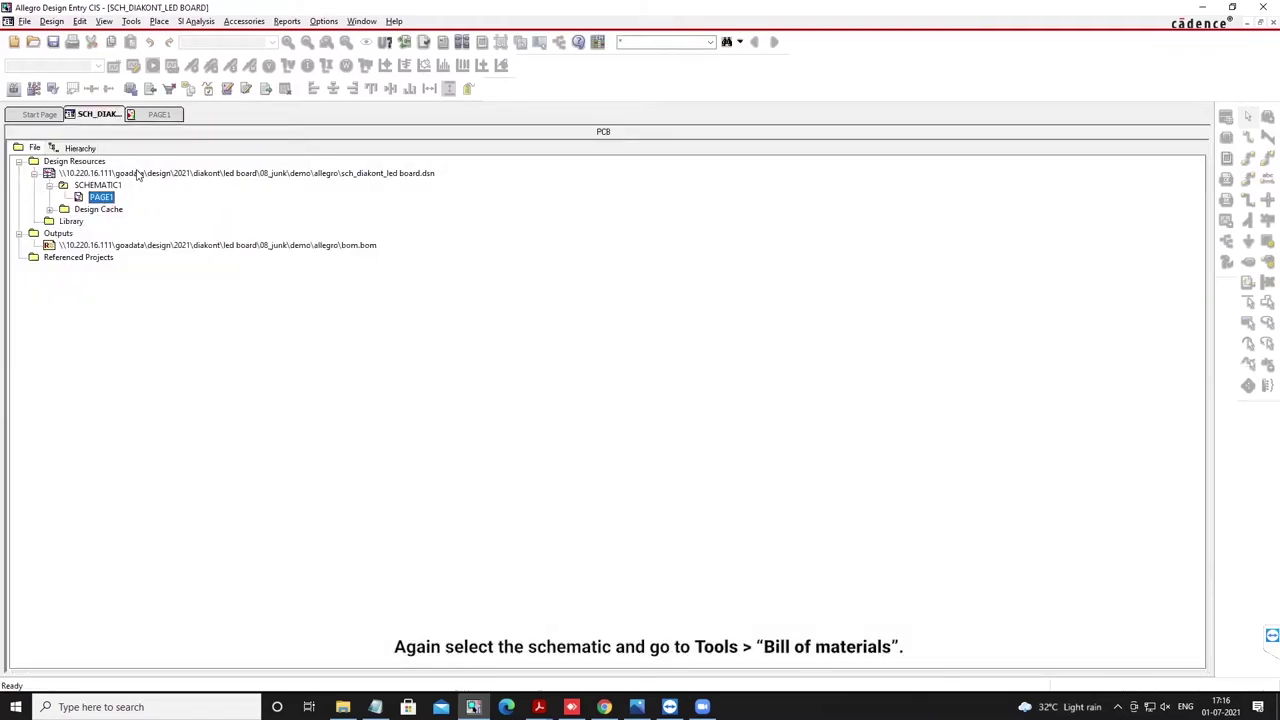
pyautogui.click(139, 174)
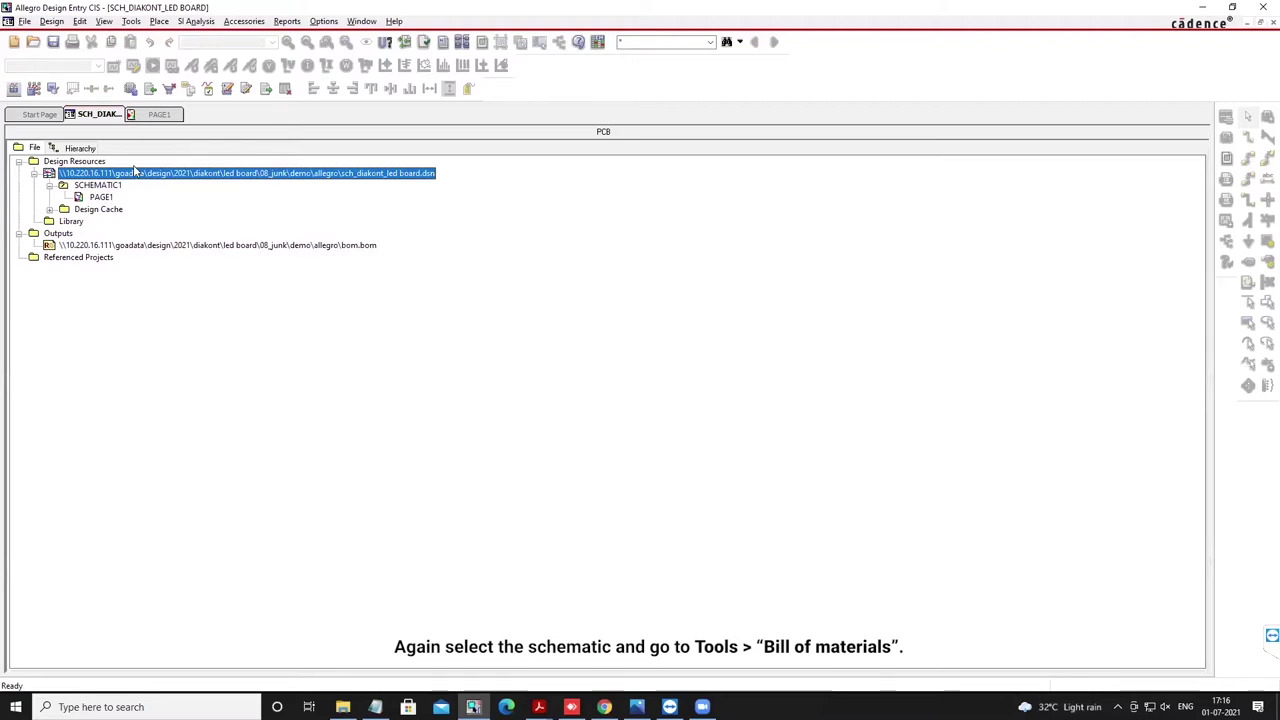
pyautogui.click(131, 21)
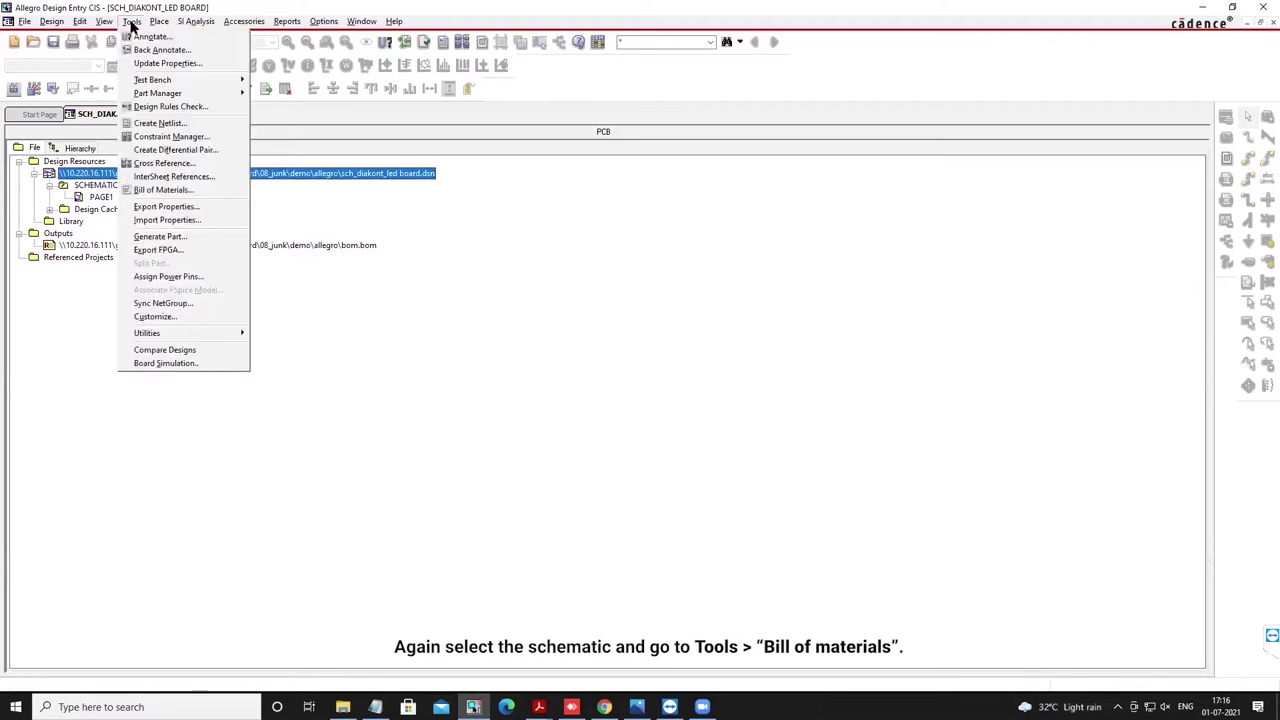
pyautogui.click(163, 190)
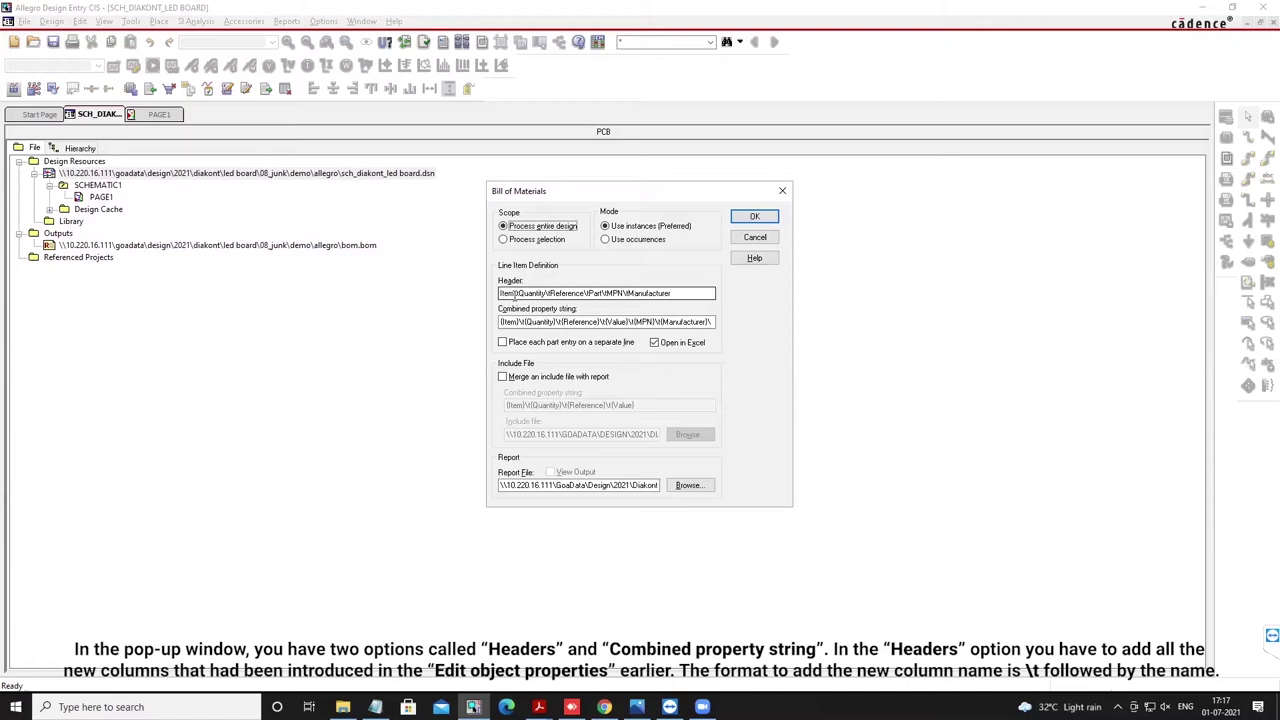
# - Add a trailing backslash separator after \tManufacturer at the end of the BOM Header field
pyautogui.click(679, 292)
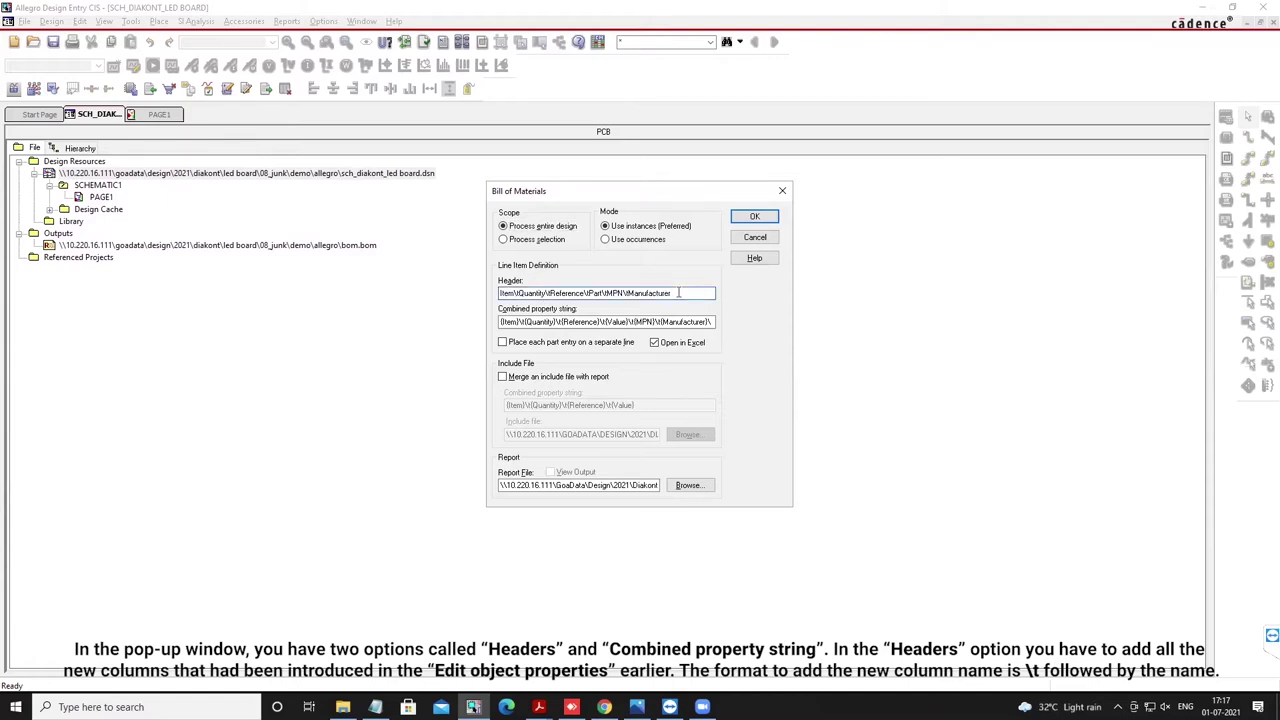
pyautogui.write('\\')
pyautogui.press('BackSpace')
pyautogui.press('BackSpace')
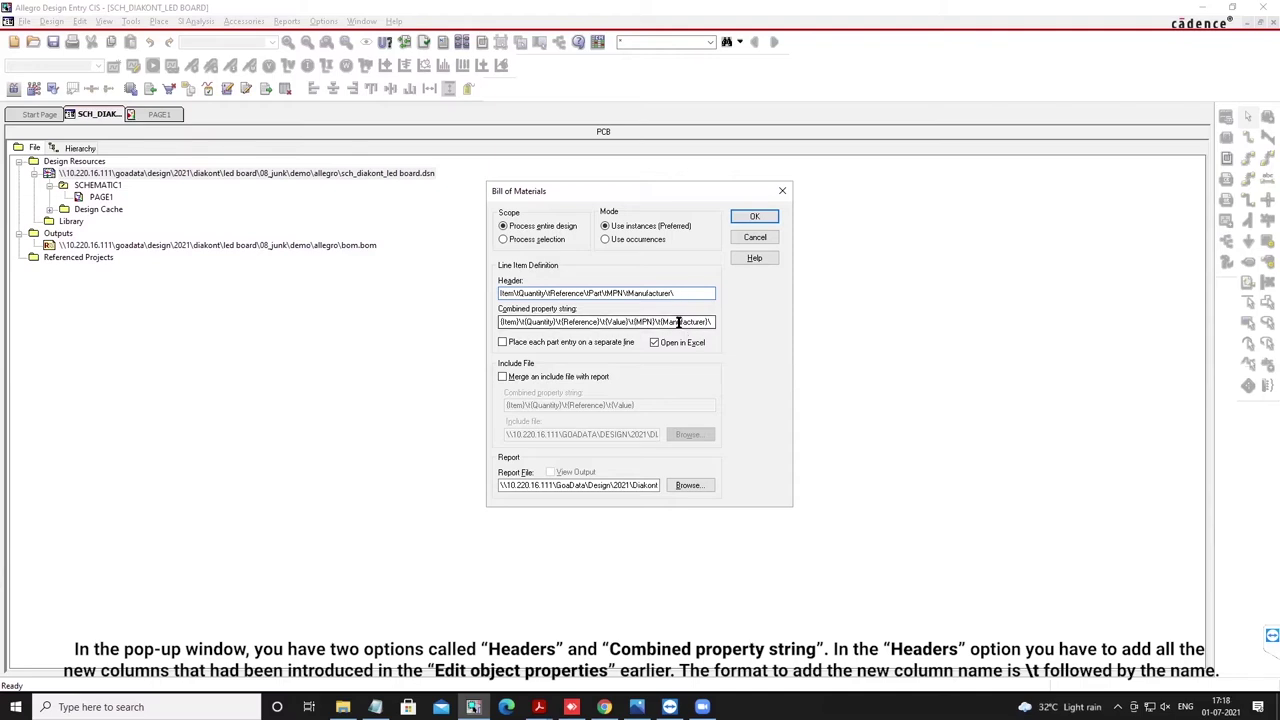
# - Append t{MPN}\t to the combined property string and PartNumber to the BOM Header
pyautogui.click(710, 322)
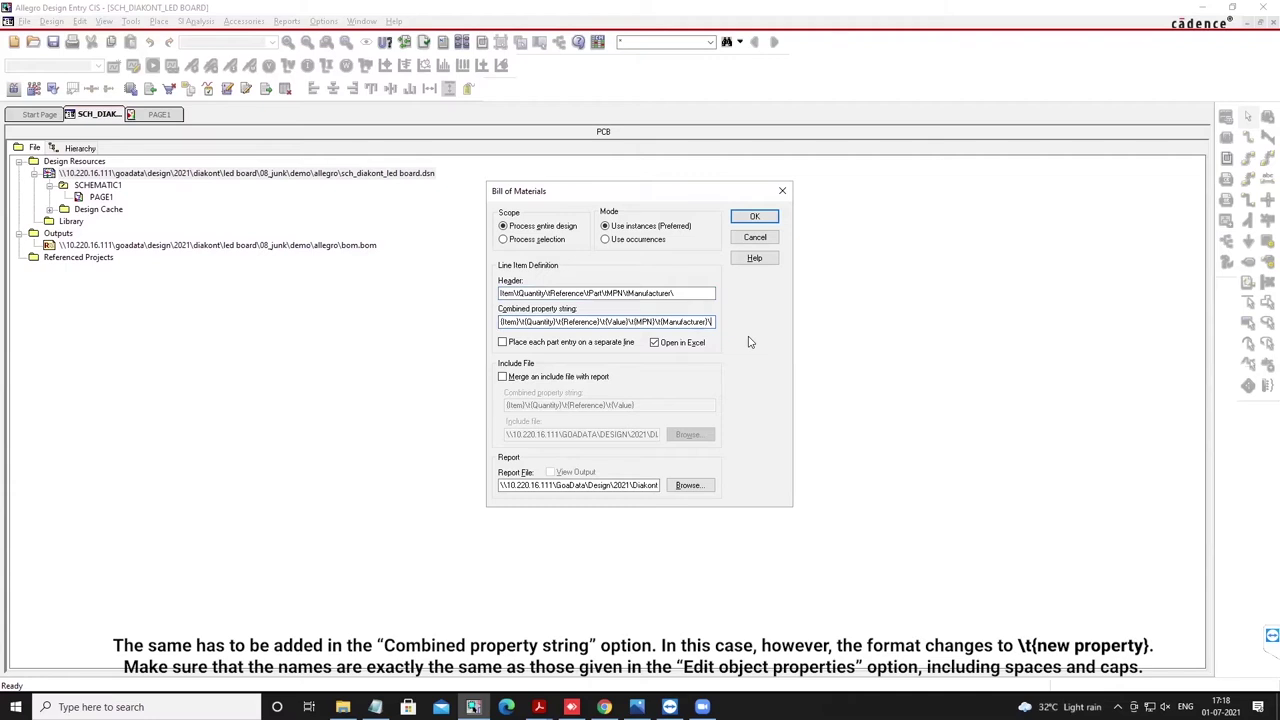
pyautogui.write('t')
pyautogui.write('{')
pyautogui.write('MPN')
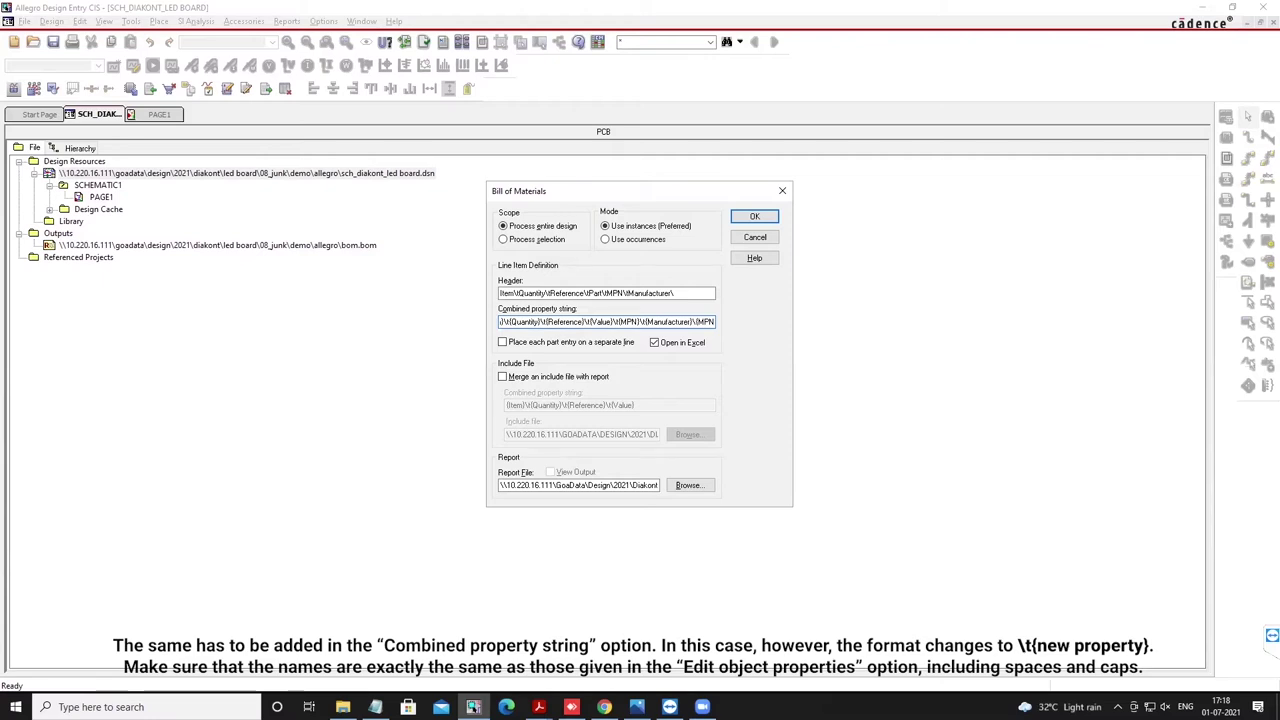
pyautogui.write('}')
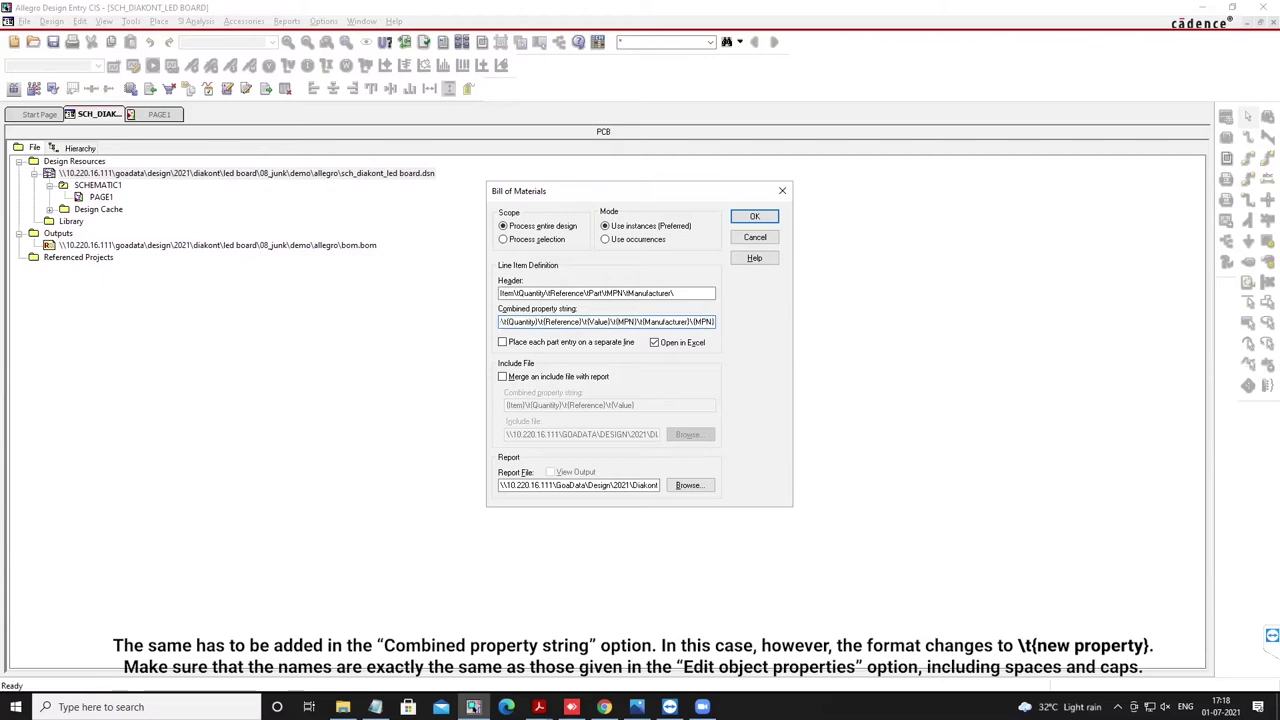
pyautogui.write('\\')
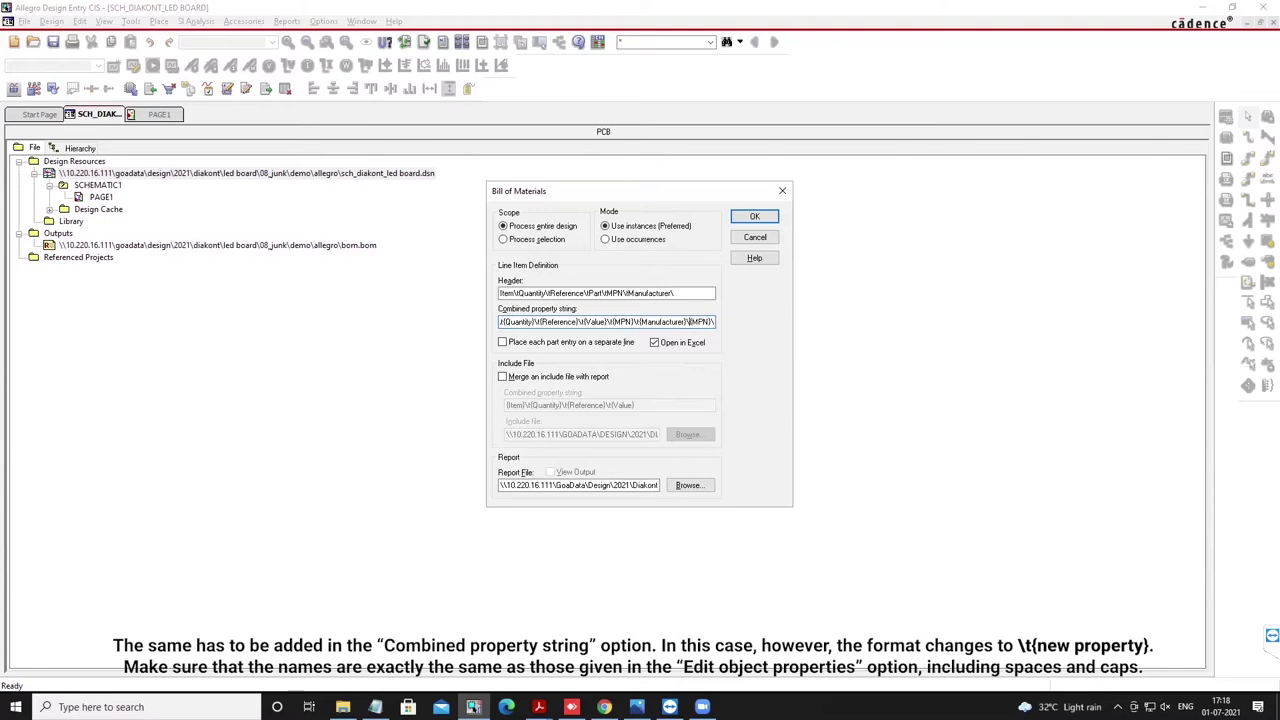
pyautogui.write('t')
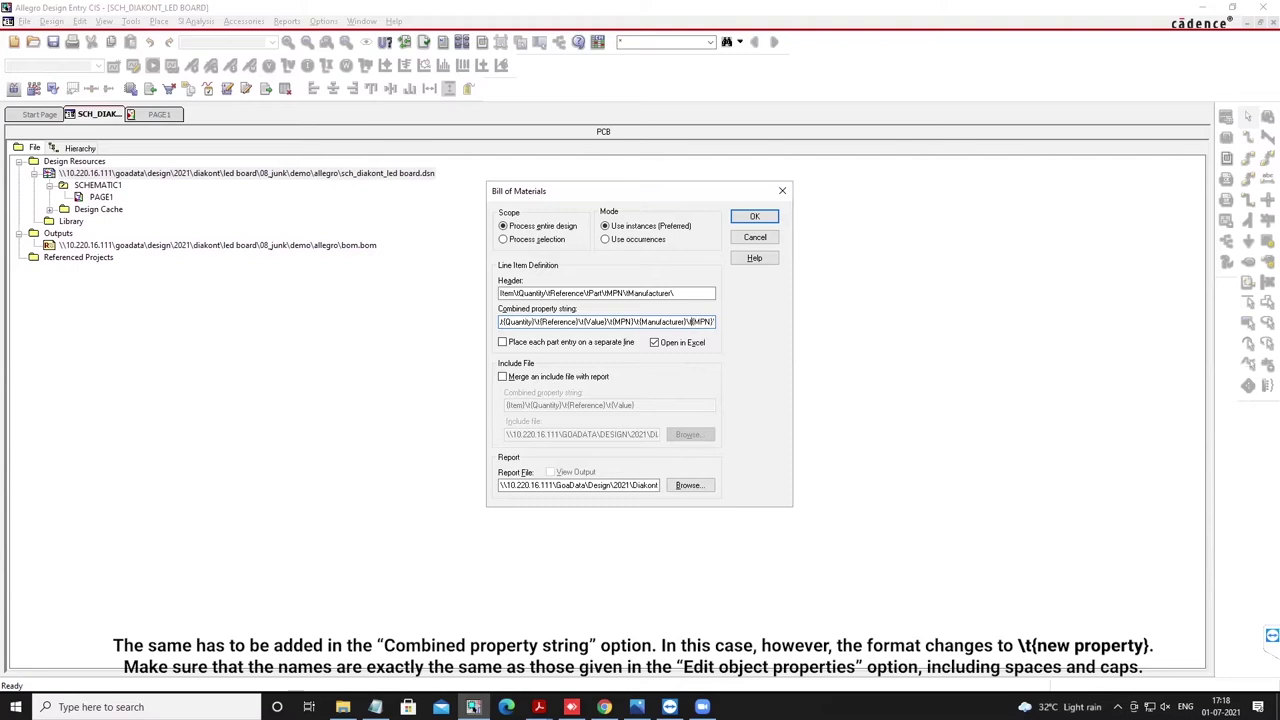
pyautogui.click(685, 293)
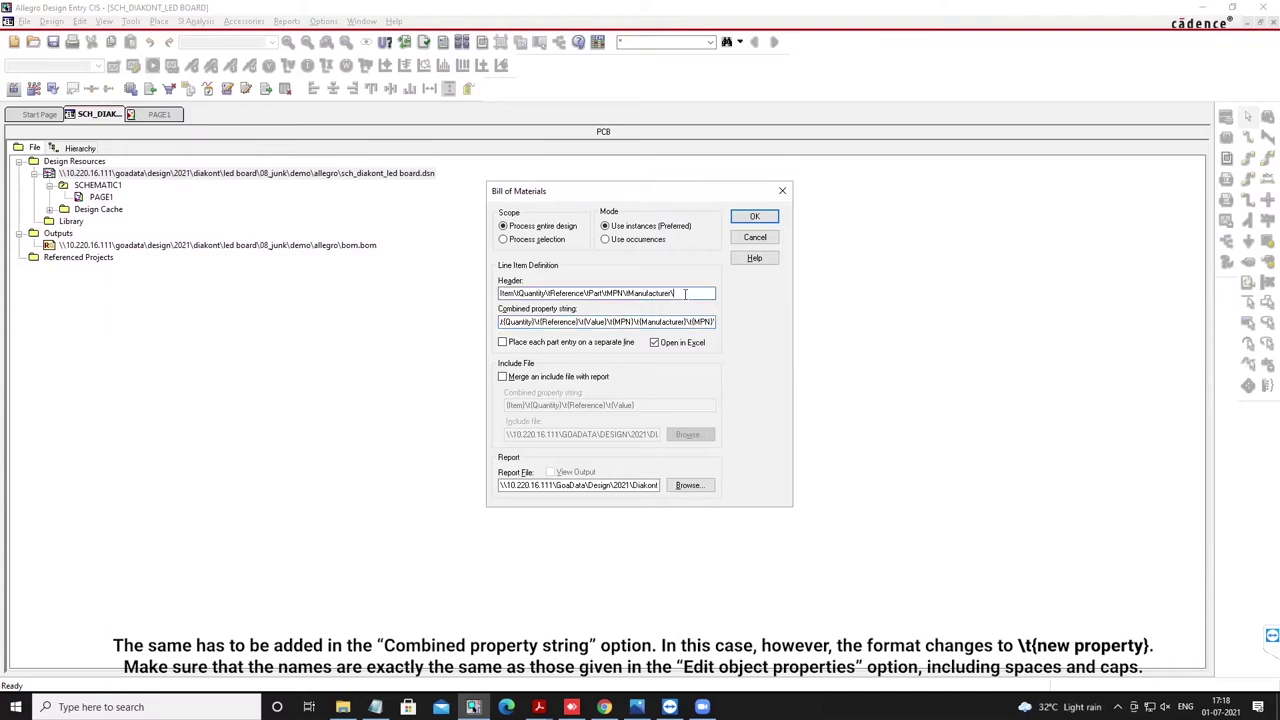
pyautogui.write('MP')
pyautogui.press('BackSpace')
pyautogui.write('PartNumber')
# - Generate the BOM into Excel and save BOMDemo as an Excel Workbook
pyautogui.click(754, 216)
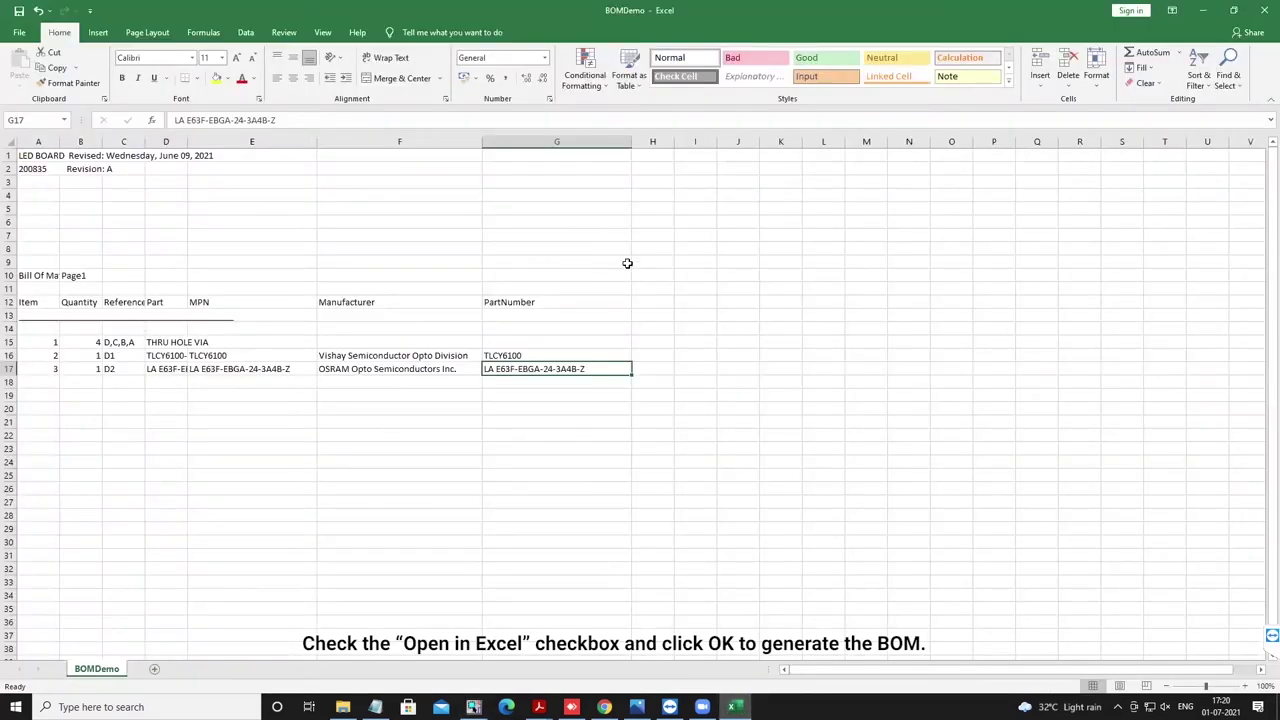
pyautogui.click(19, 33)
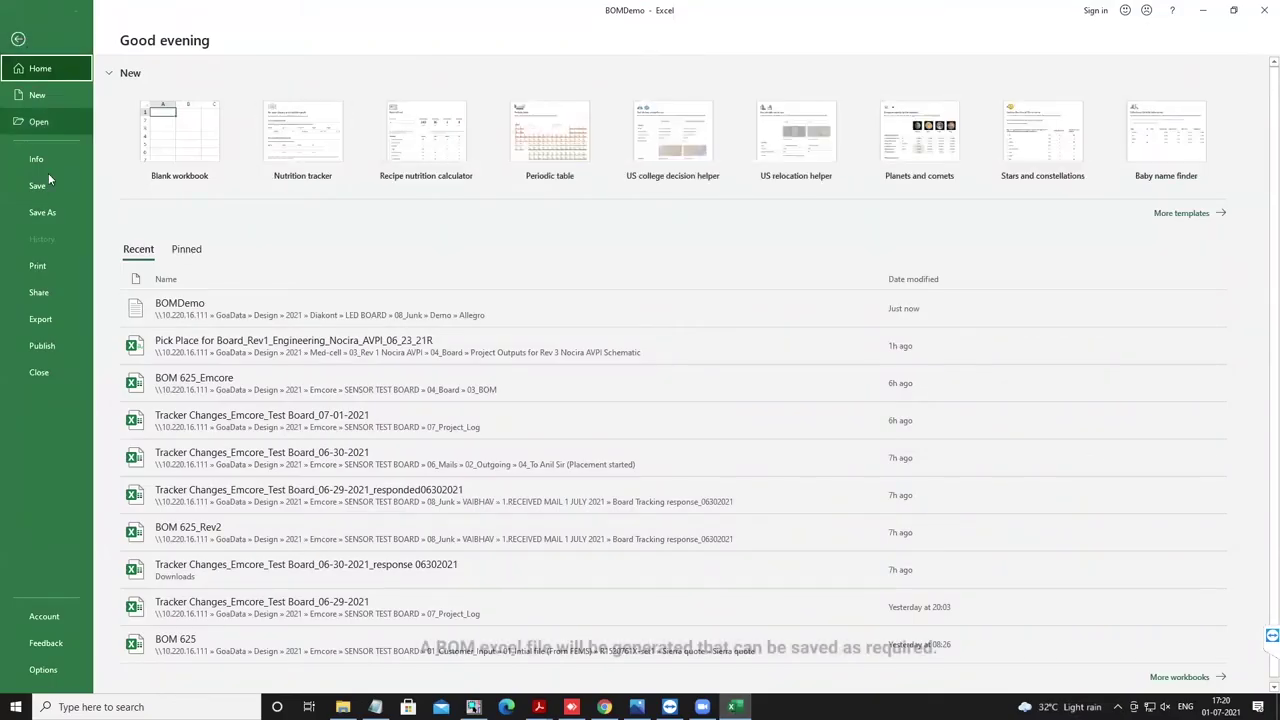
pyautogui.click(55, 213)
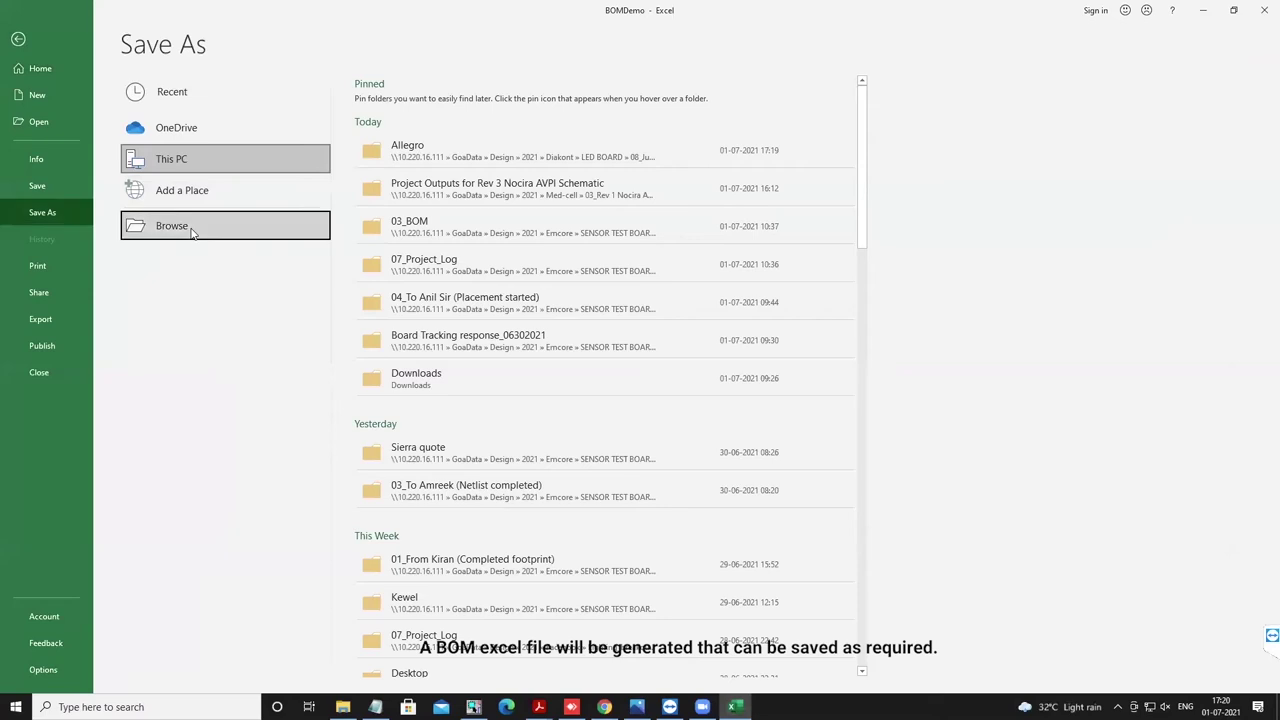
pyautogui.click(191, 227)
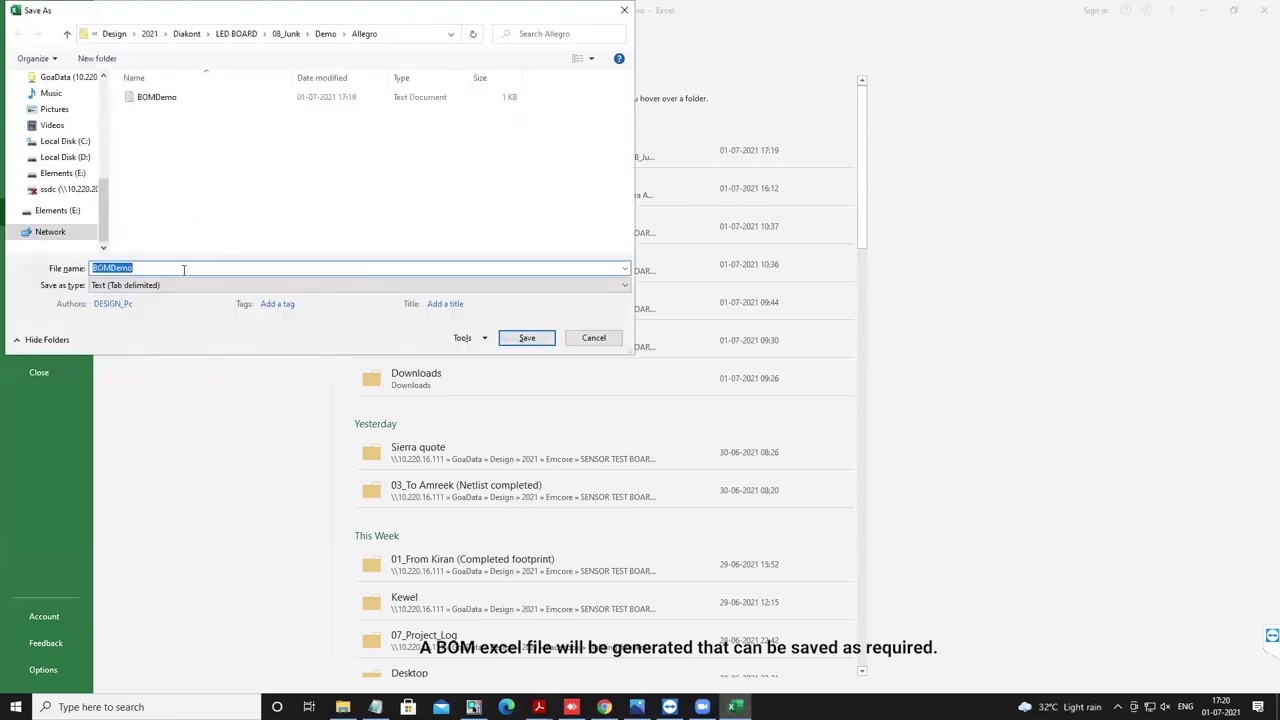
pyautogui.click(190, 285)
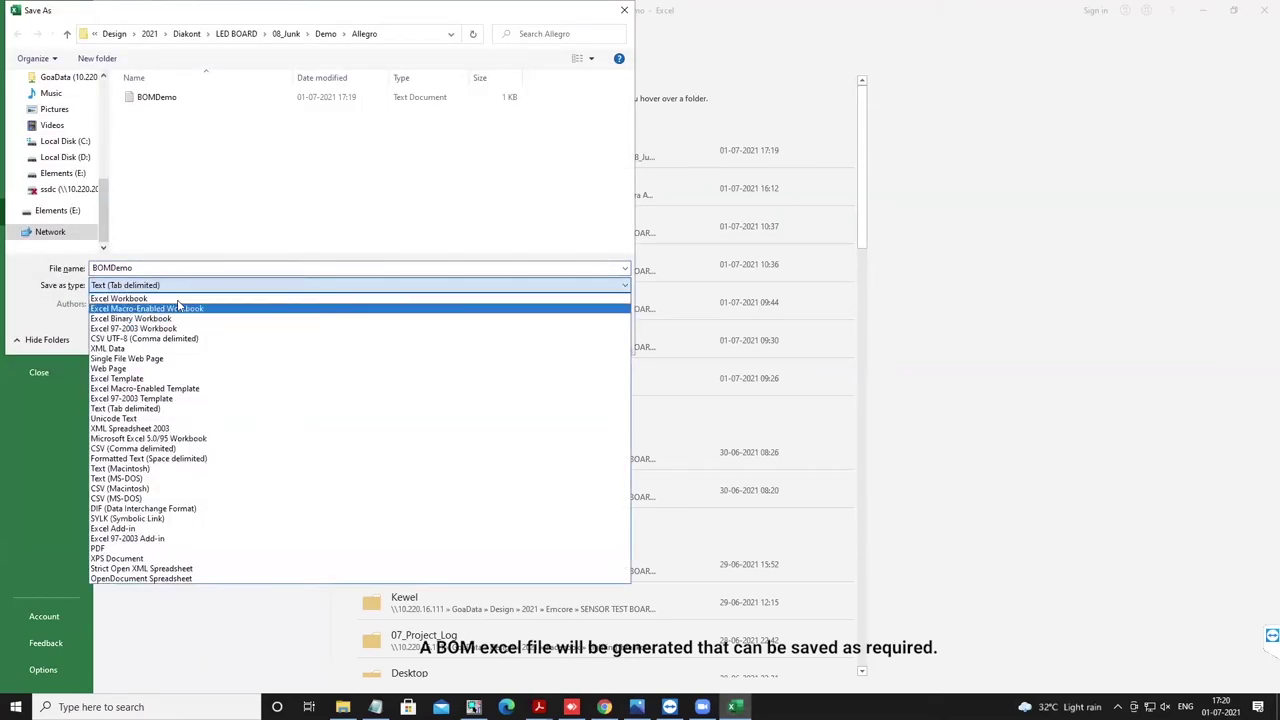
pyautogui.click(188, 298)
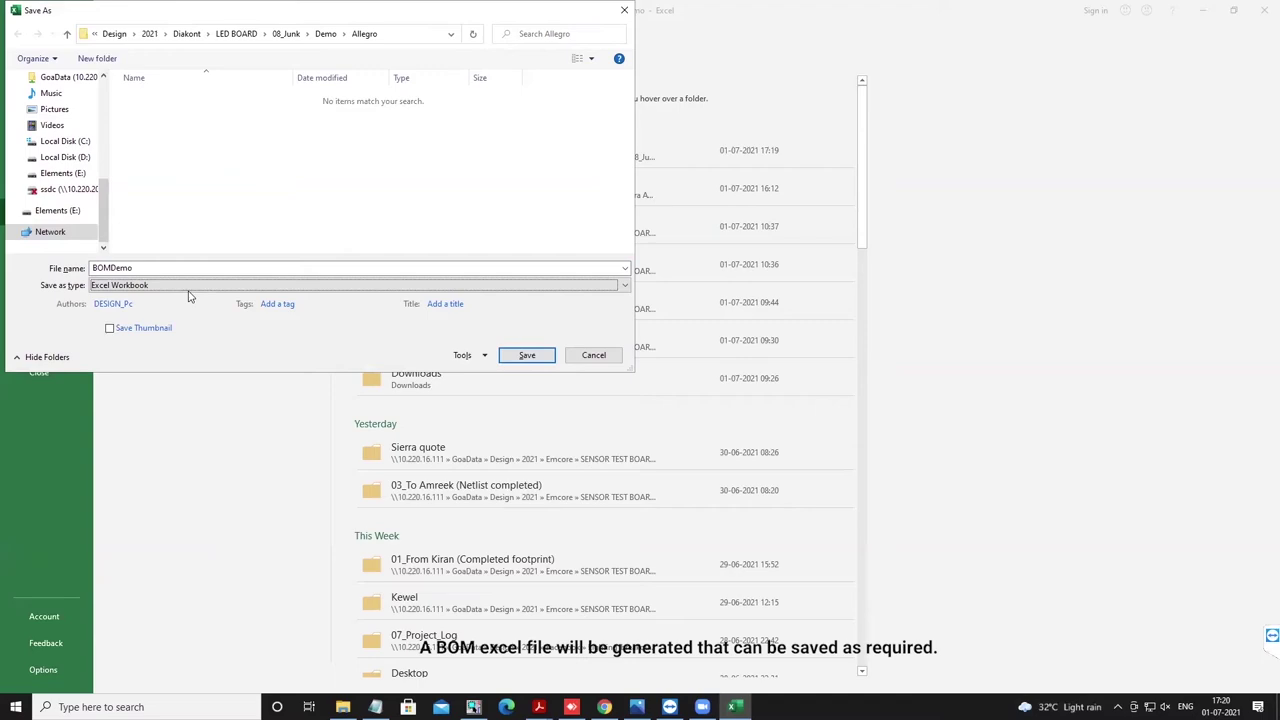
pyautogui.click(524, 358)
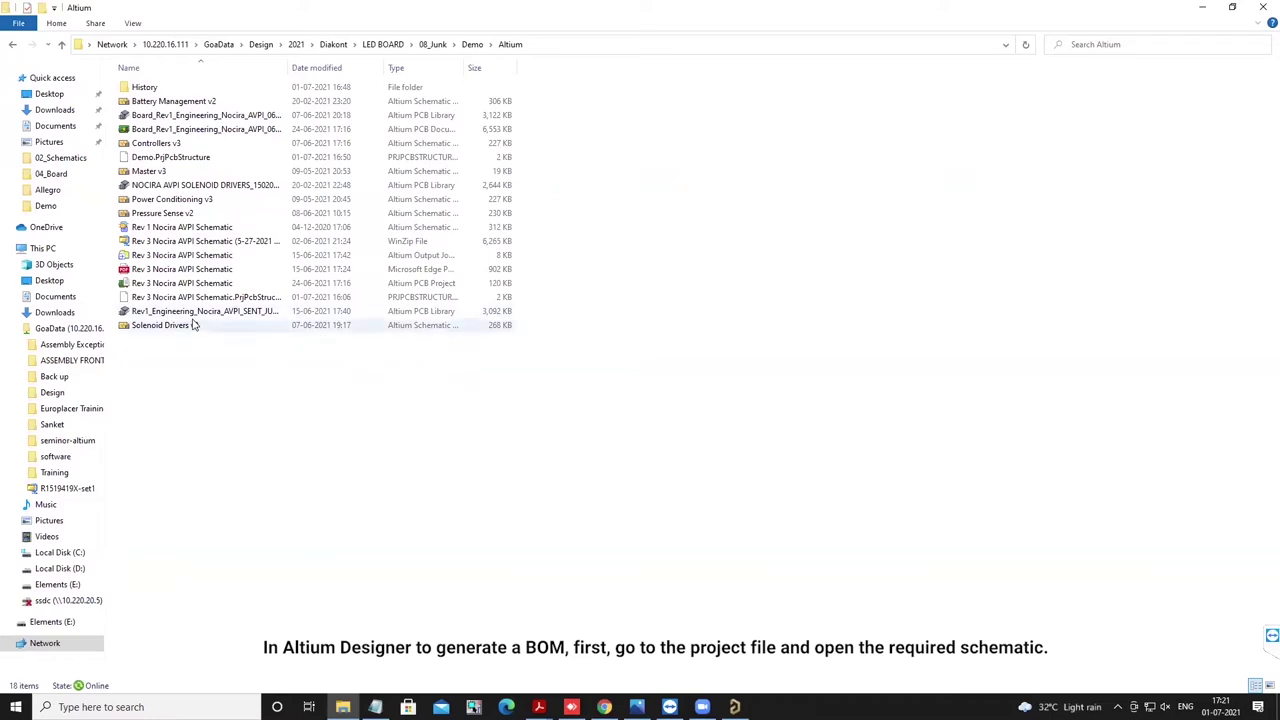
# - Open the Rev 3 Nocira AVPI Schematic PCB Project file in Altium Designer
pyautogui.click(188, 285)
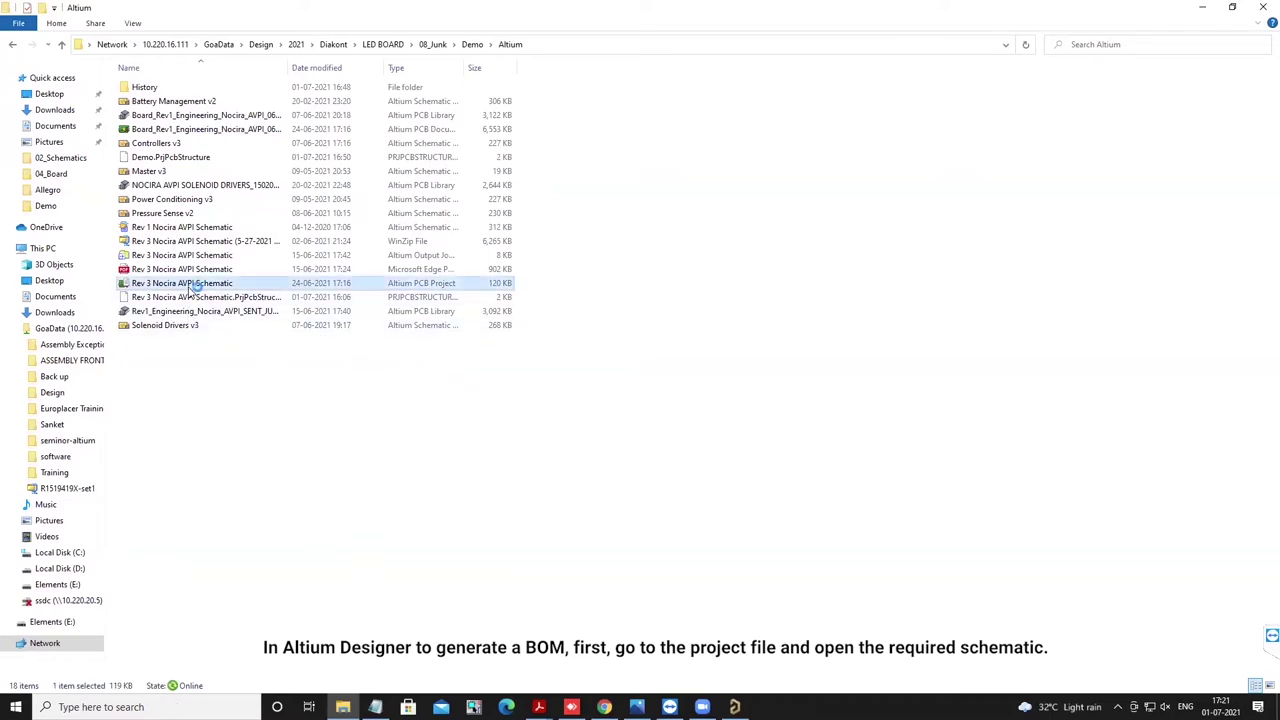
pyautogui.click(734, 706)
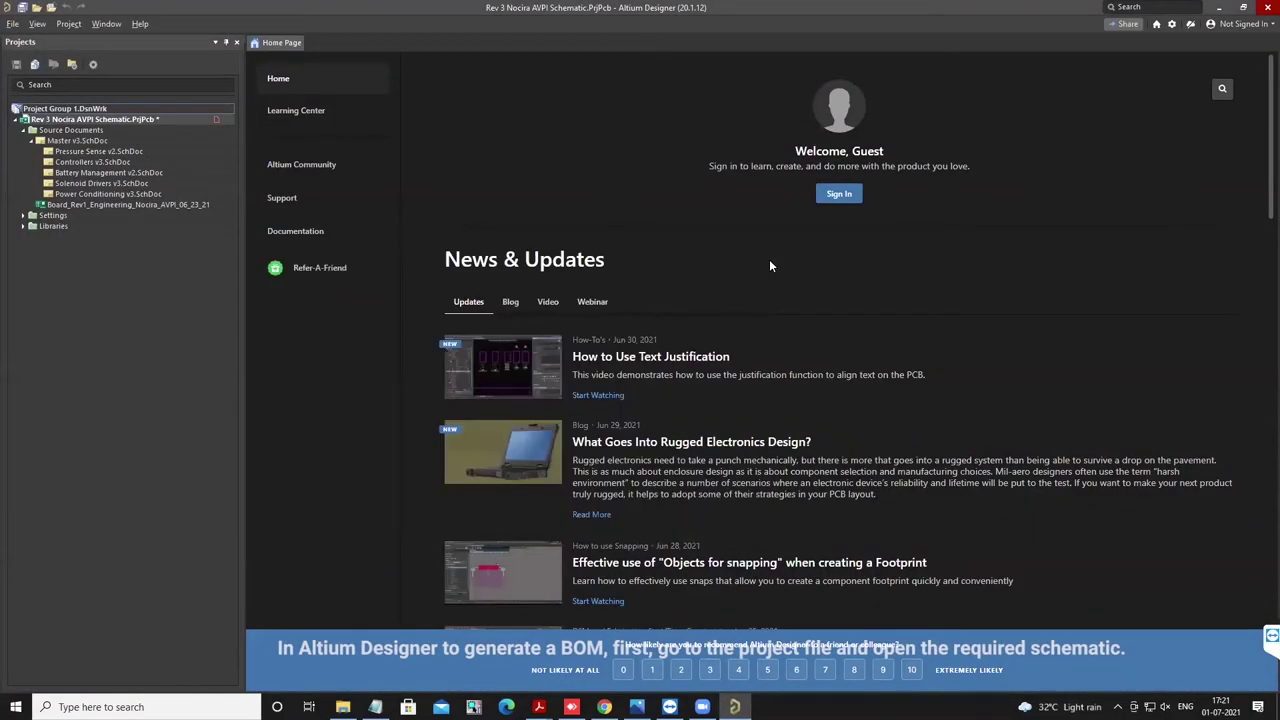
# - Open Pressure Sense v2.SchDoc from Source Documents in the Projects panel
pyautogui.click(98, 152)
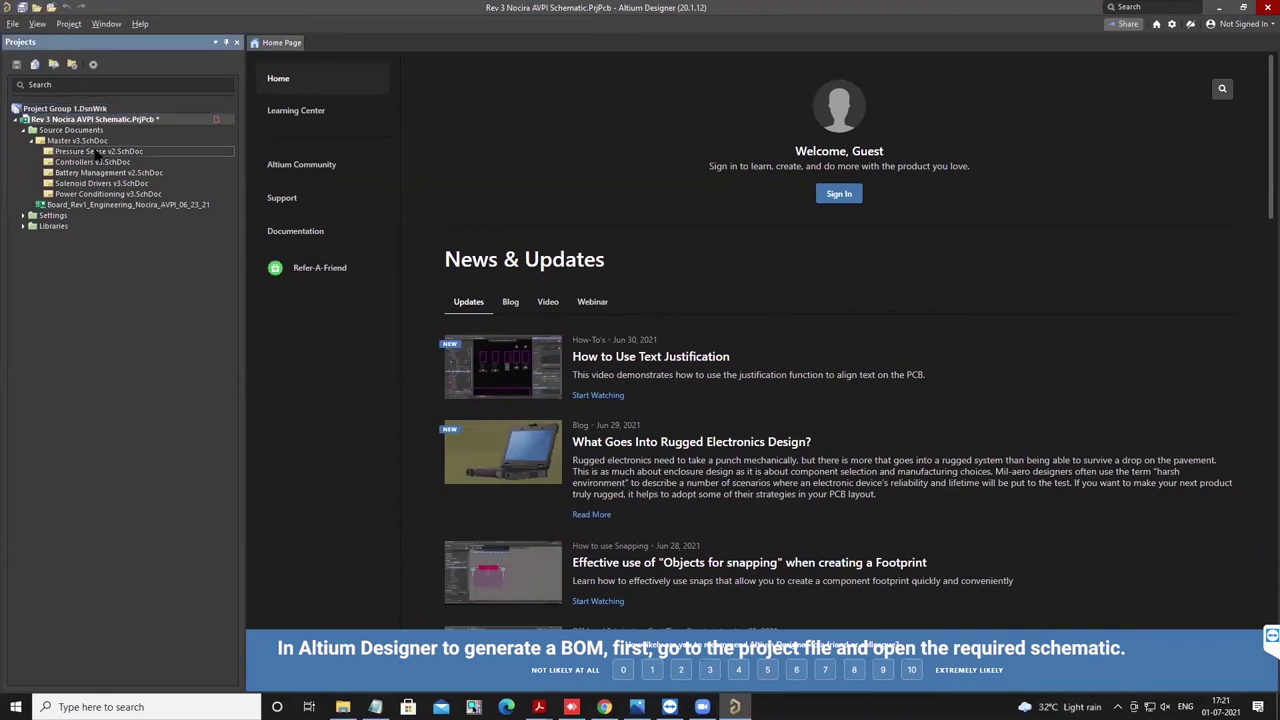
pyautogui.doubleClick(98, 152)
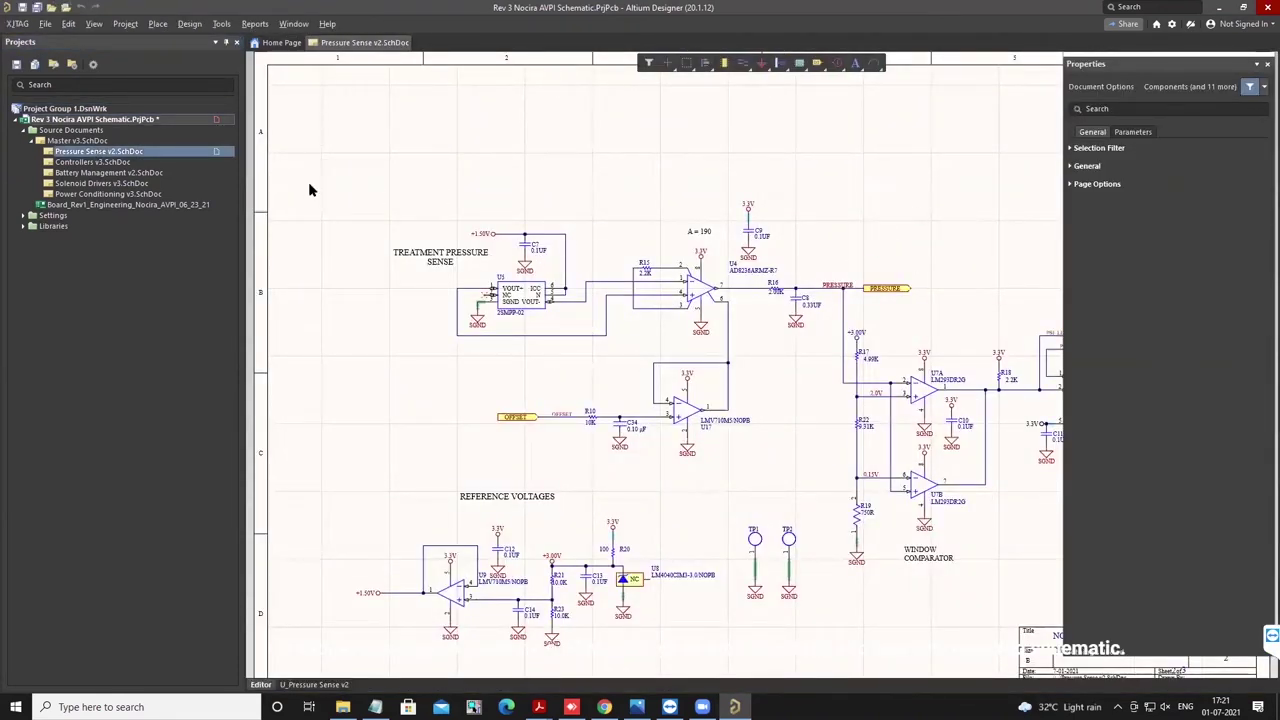
# - Open Reports > Bill of Materials for the Rev 3 Nocira AVPI project
pyautogui.click(255, 24)
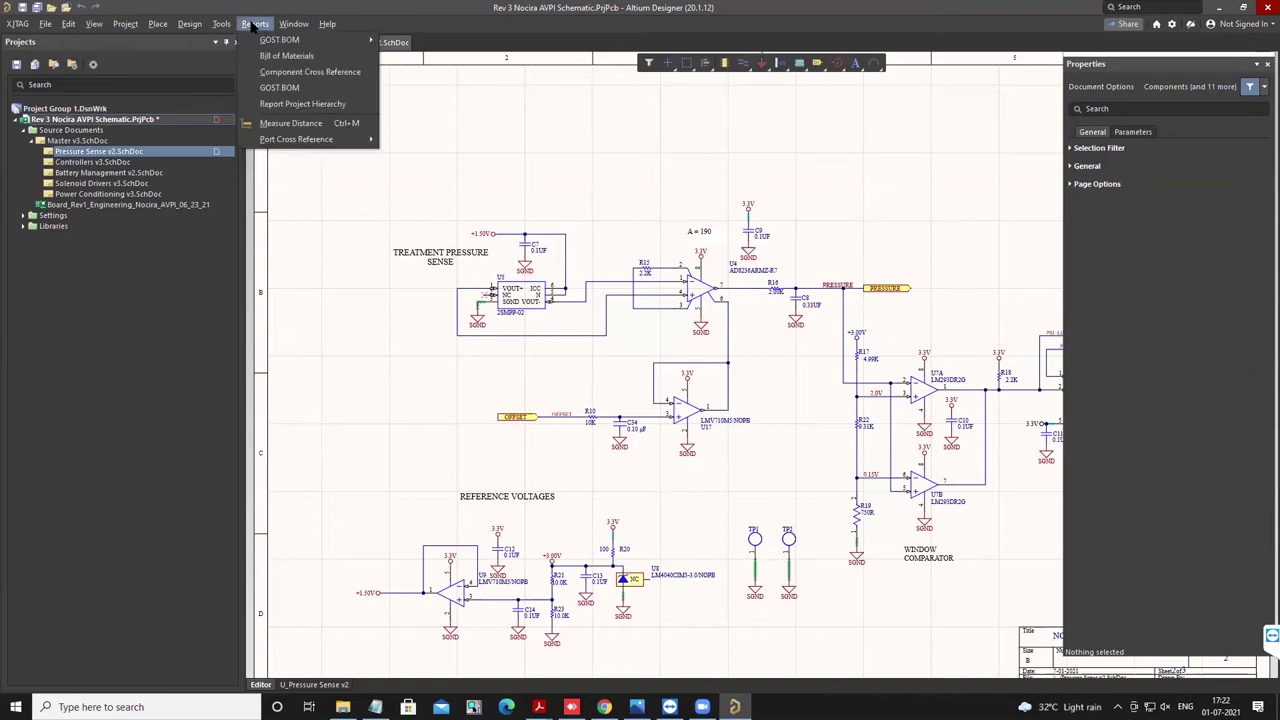
pyautogui.click(273, 56)
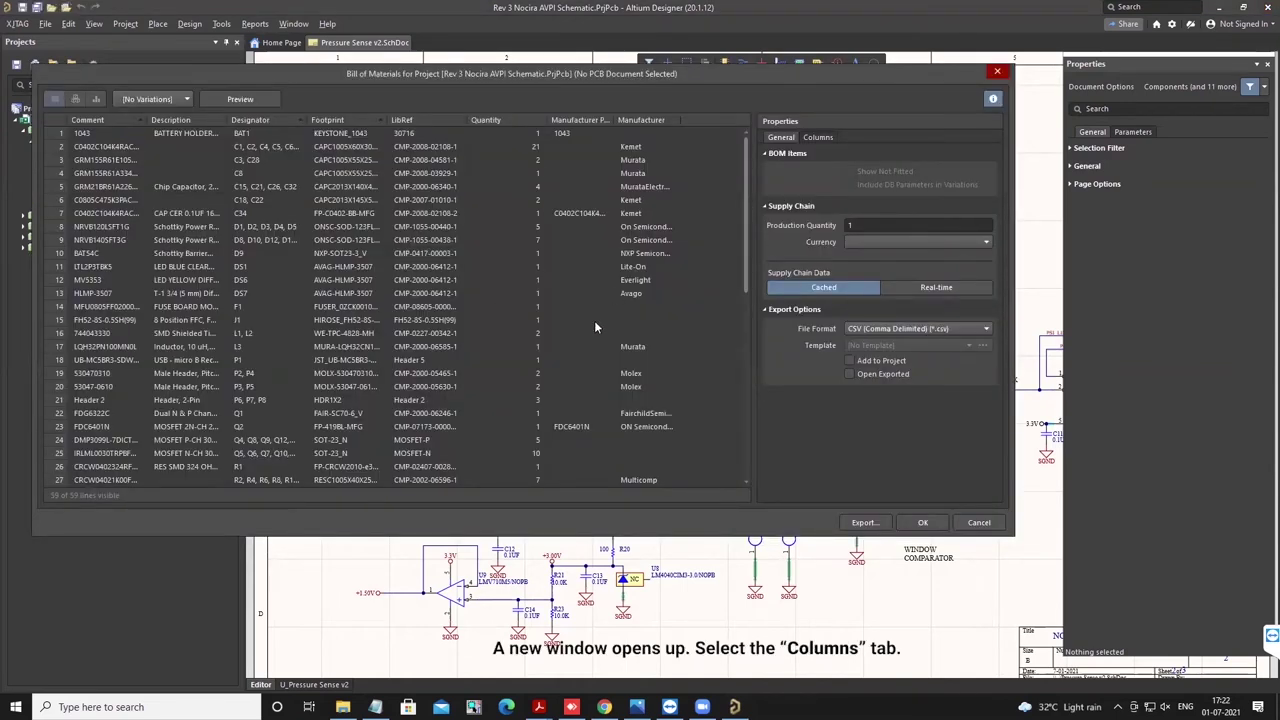
# - Hide the Design Resources column in the BOM Columns list and start the export
pyautogui.click(820, 137)
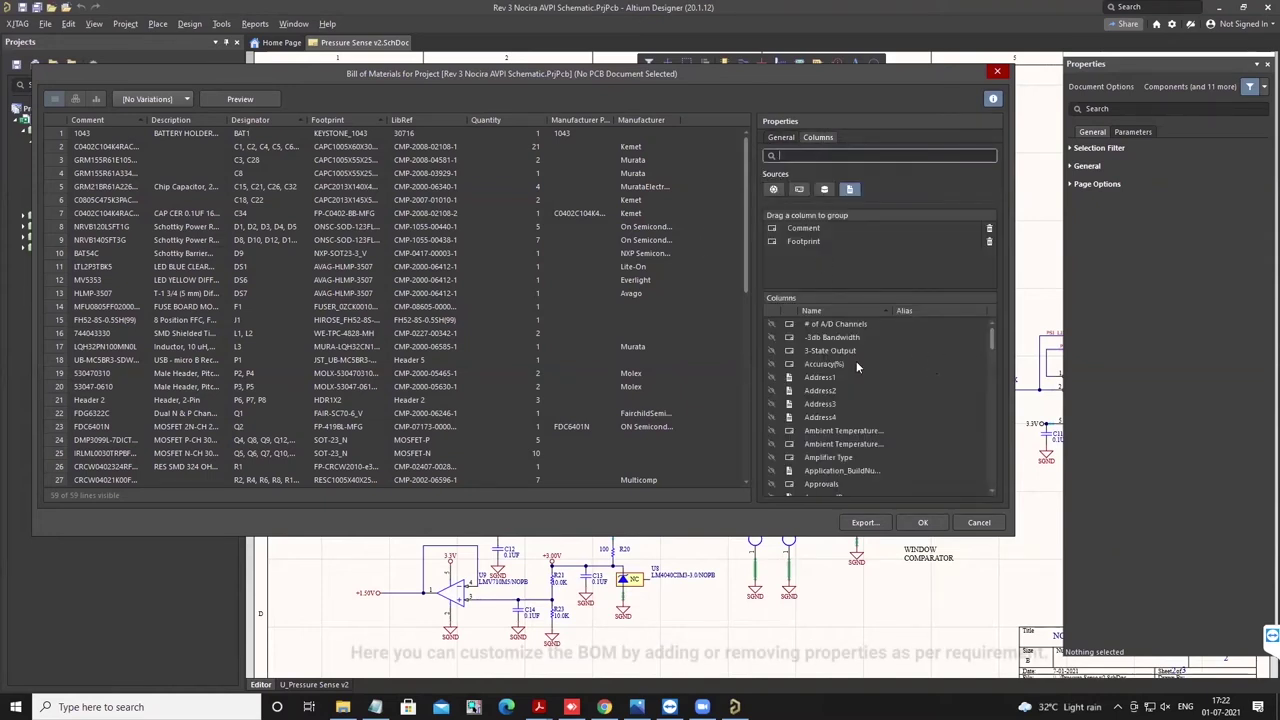
pyautogui.scroll(-1, 892, 361)
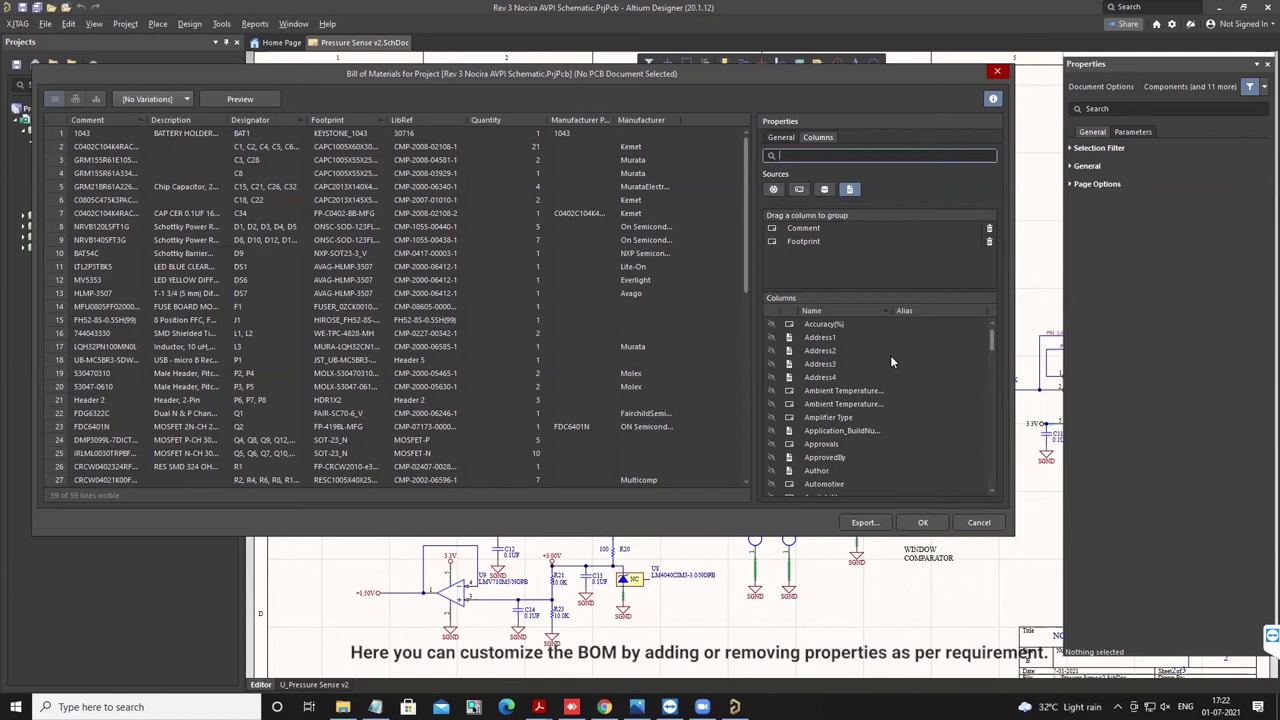
pyautogui.scroll(-1, 892, 362)
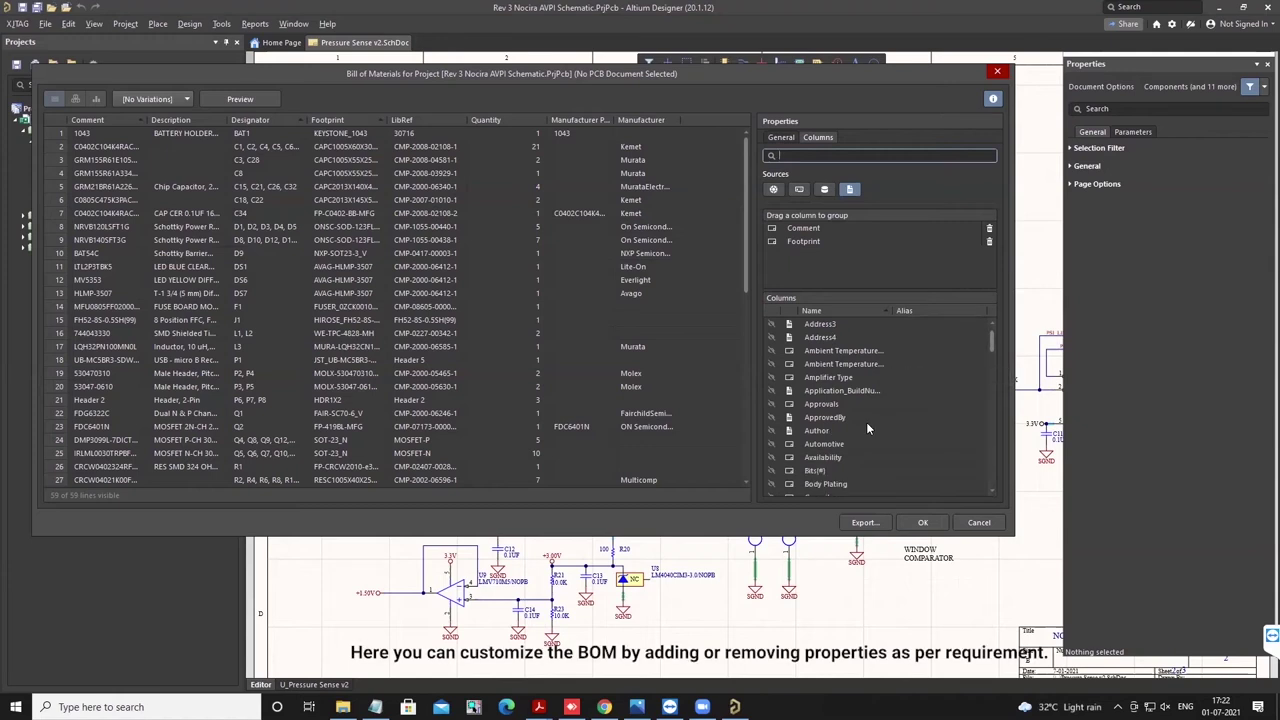
pyautogui.scroll(-1, 866, 428)
pyautogui.scroll(-1, 867, 428)
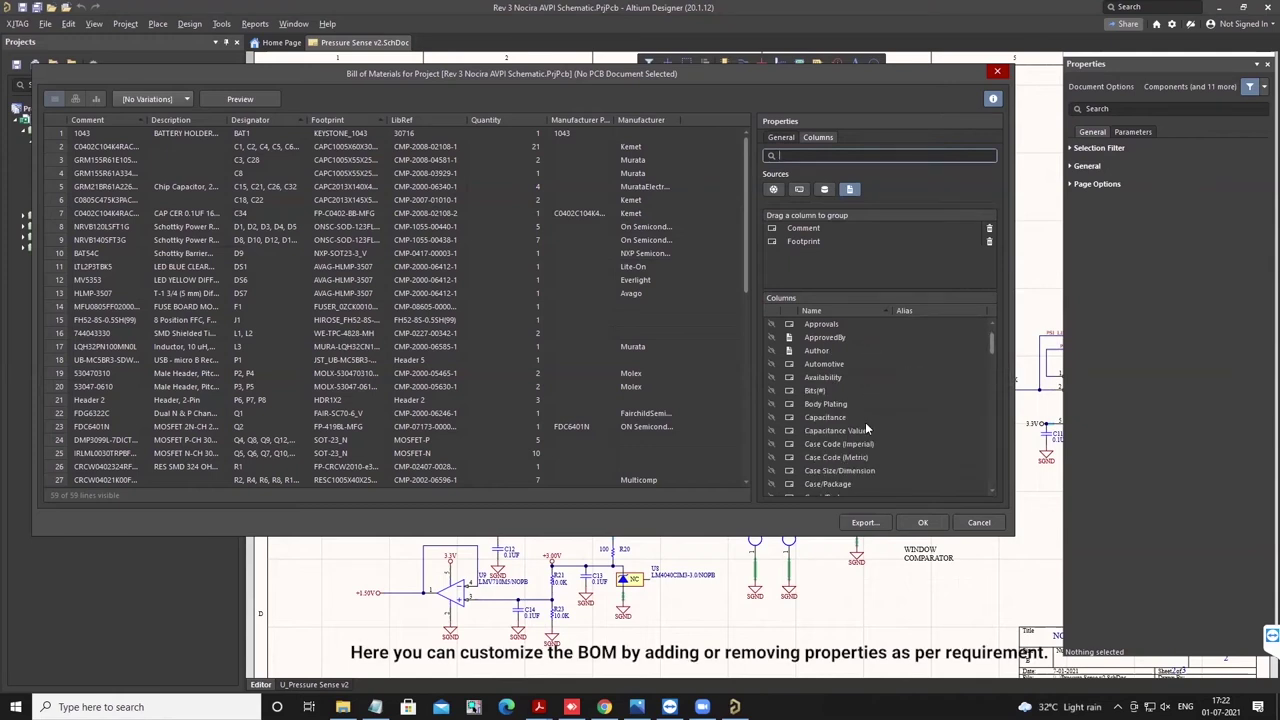
pyautogui.scroll(-1, 866, 429)
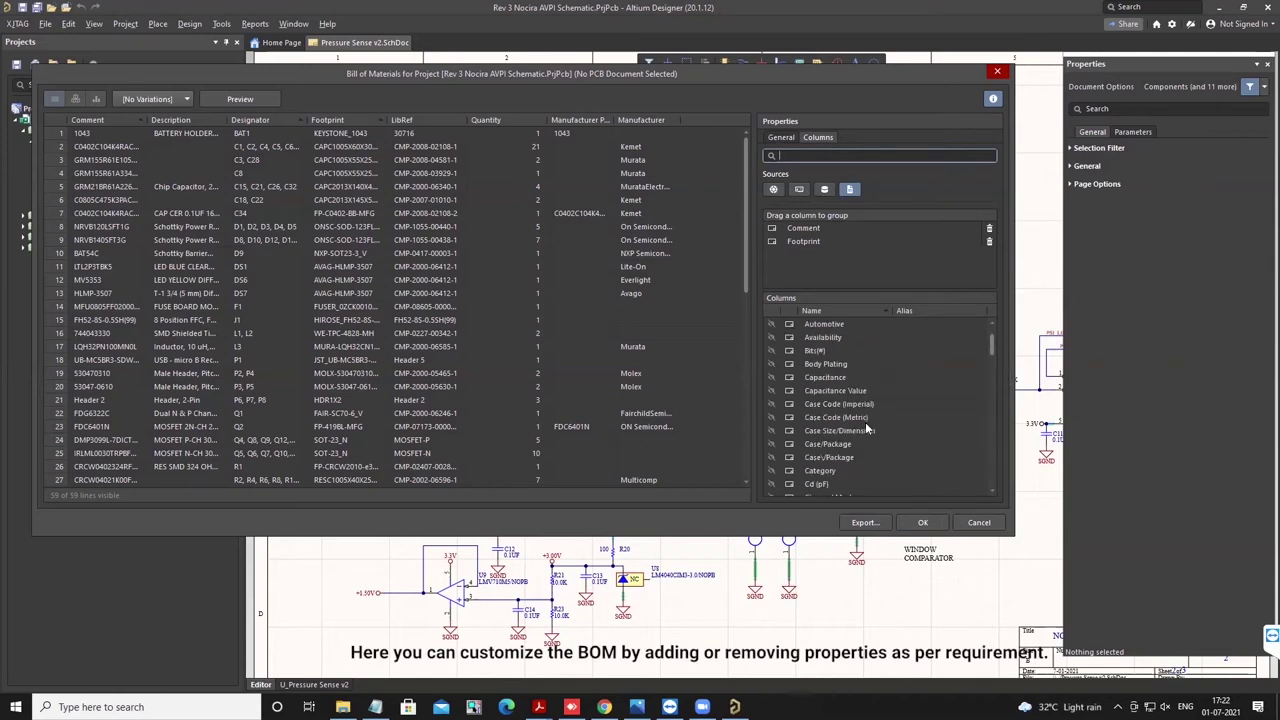
pyautogui.scroll(-3, 865, 422)
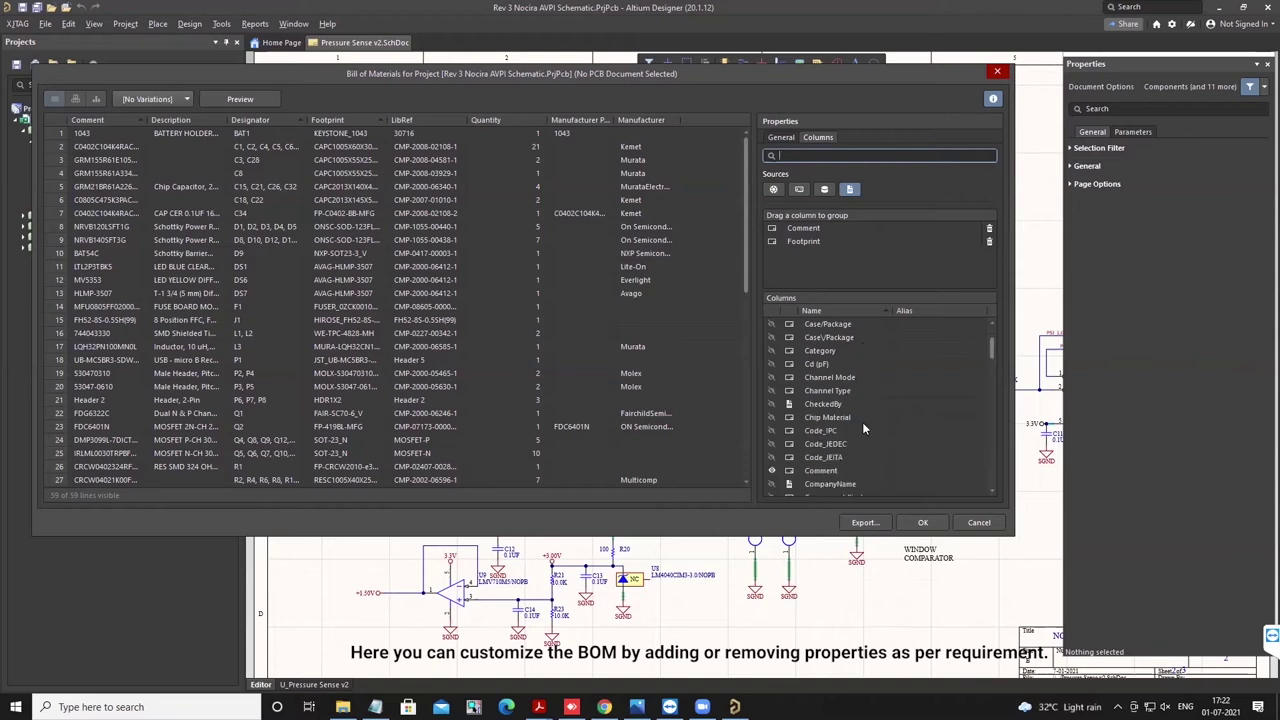
pyautogui.scroll(-1, 863, 428)
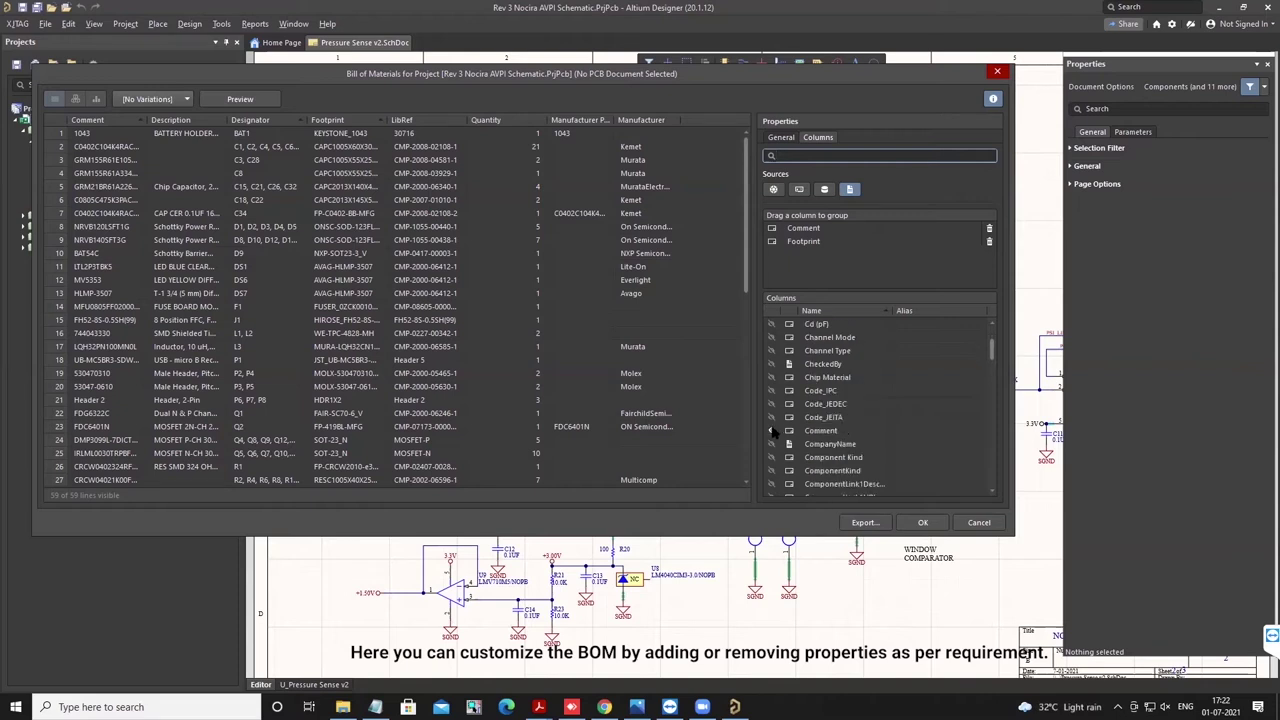
pyautogui.scroll(-4, 849, 427)
pyautogui.scroll(-5, 849, 427)
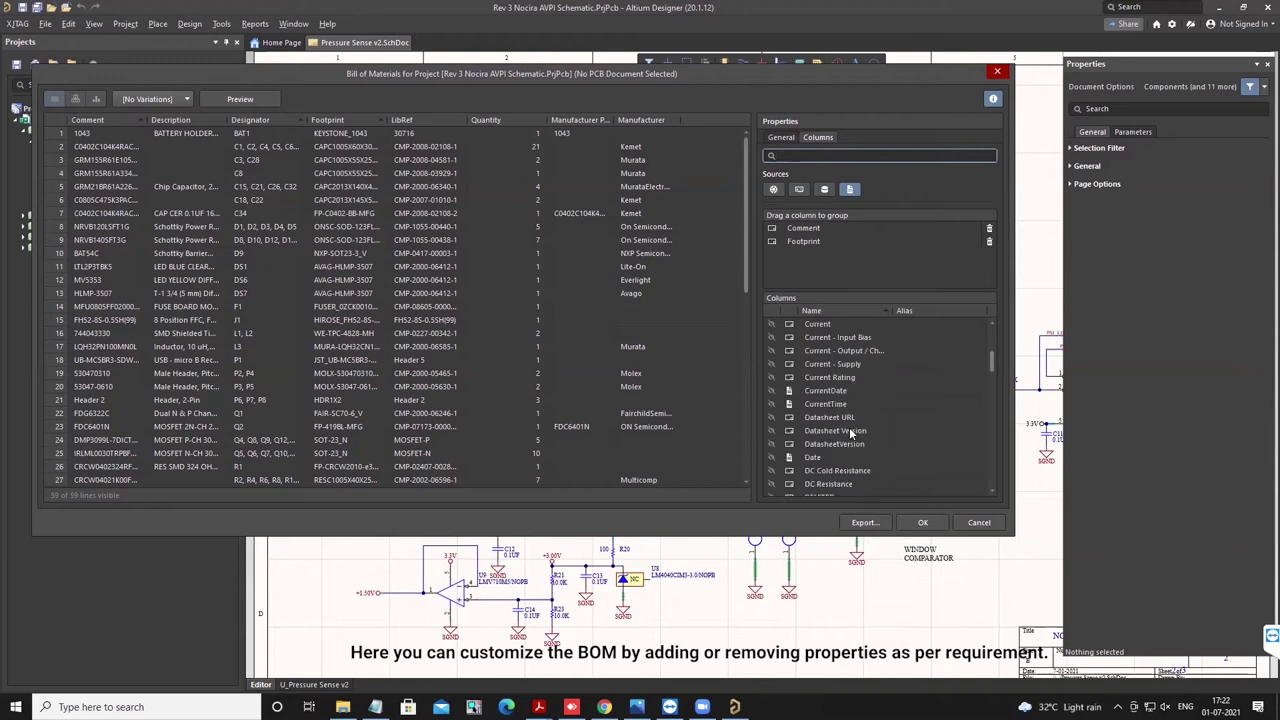
pyautogui.scroll(-4, 849, 427)
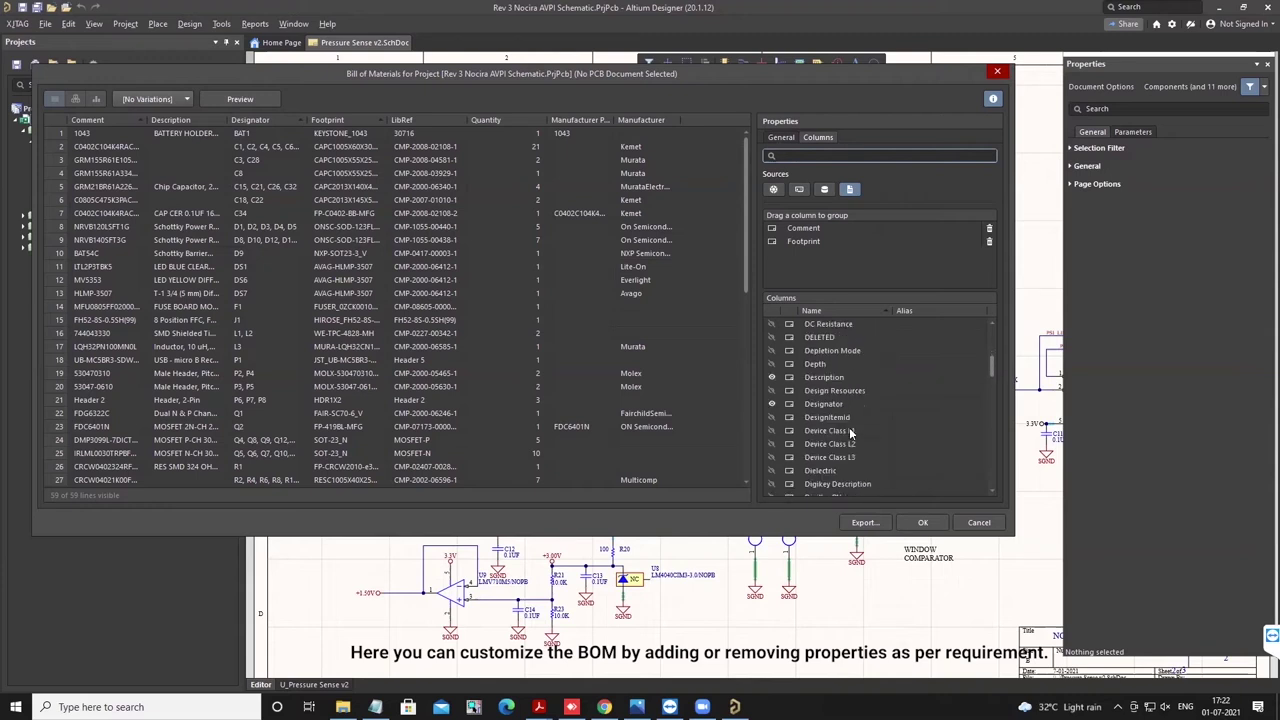
pyautogui.click(771, 390)
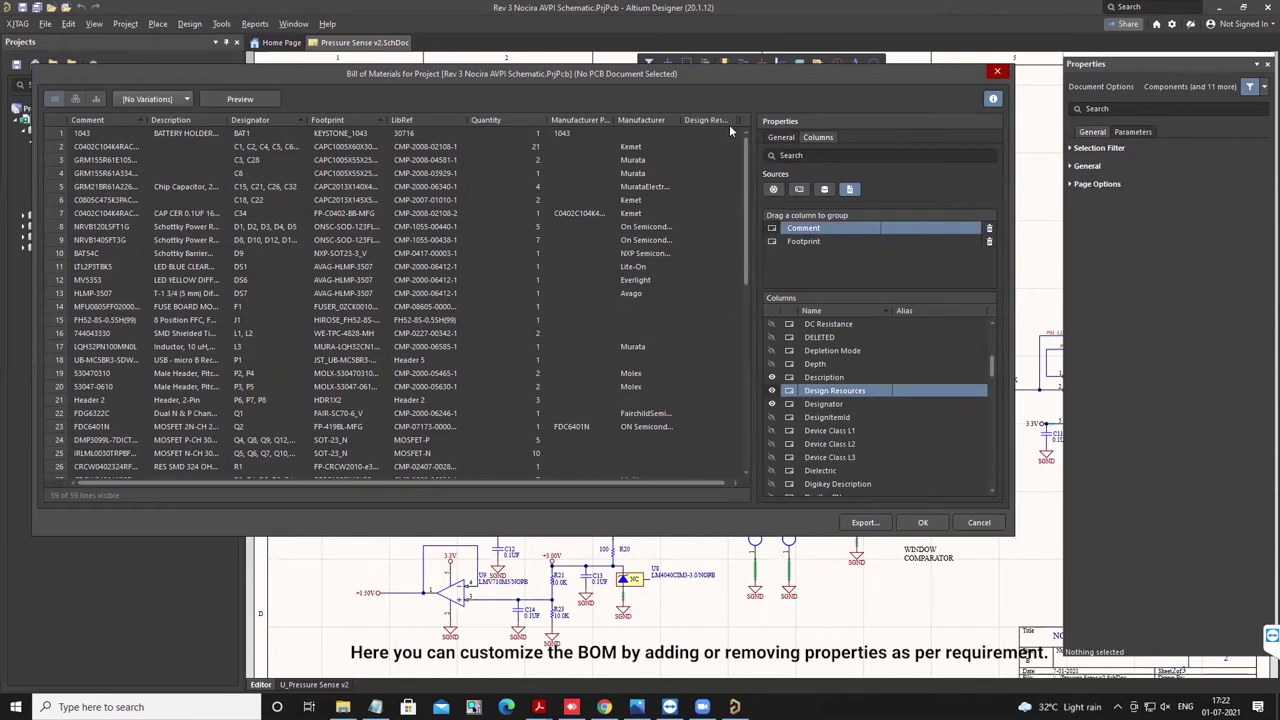
pyautogui.click(771, 390)
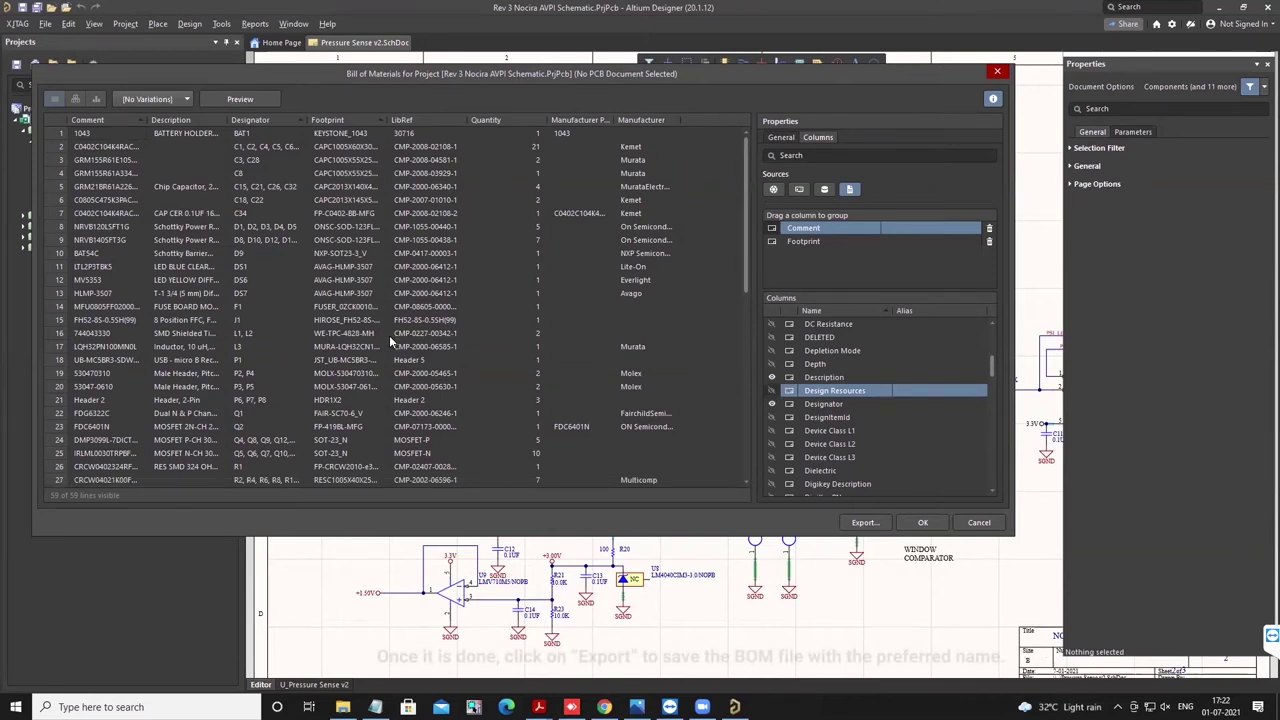
pyautogui.click(863, 522)
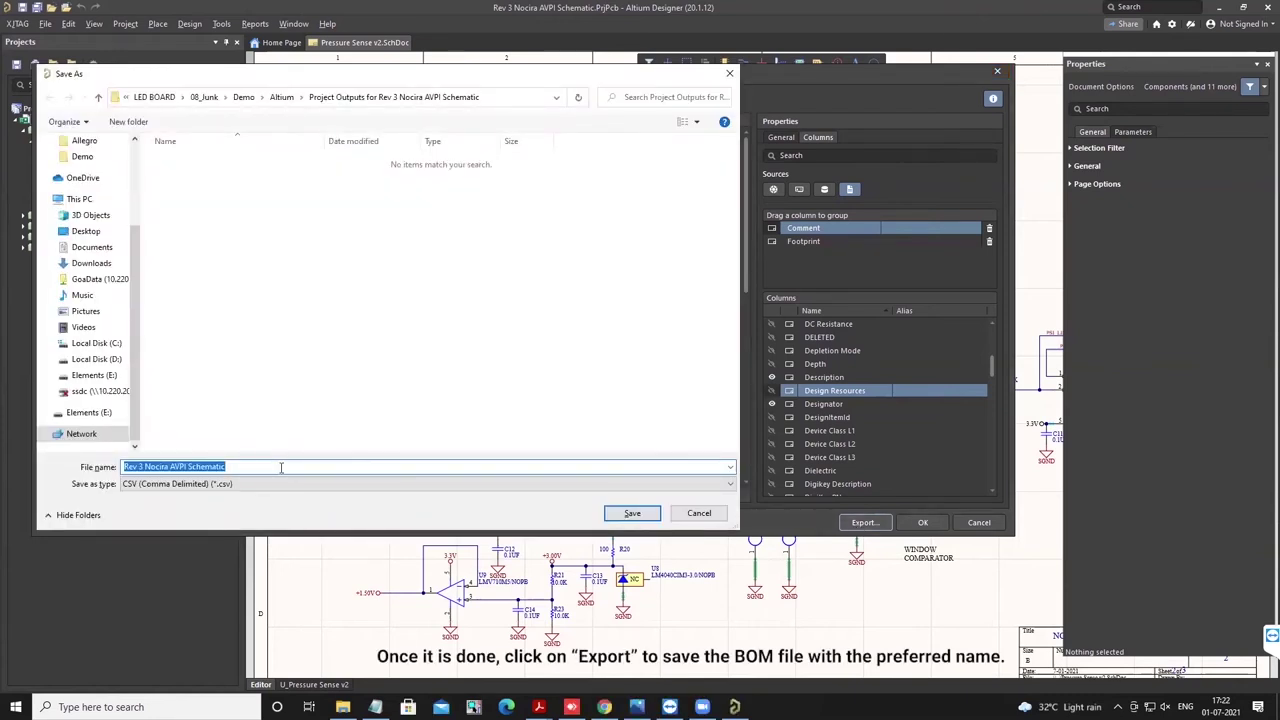
# - Save the BOM as BOM_Demo in CSV format, then view the project folder
pyautogui.click(276, 467)
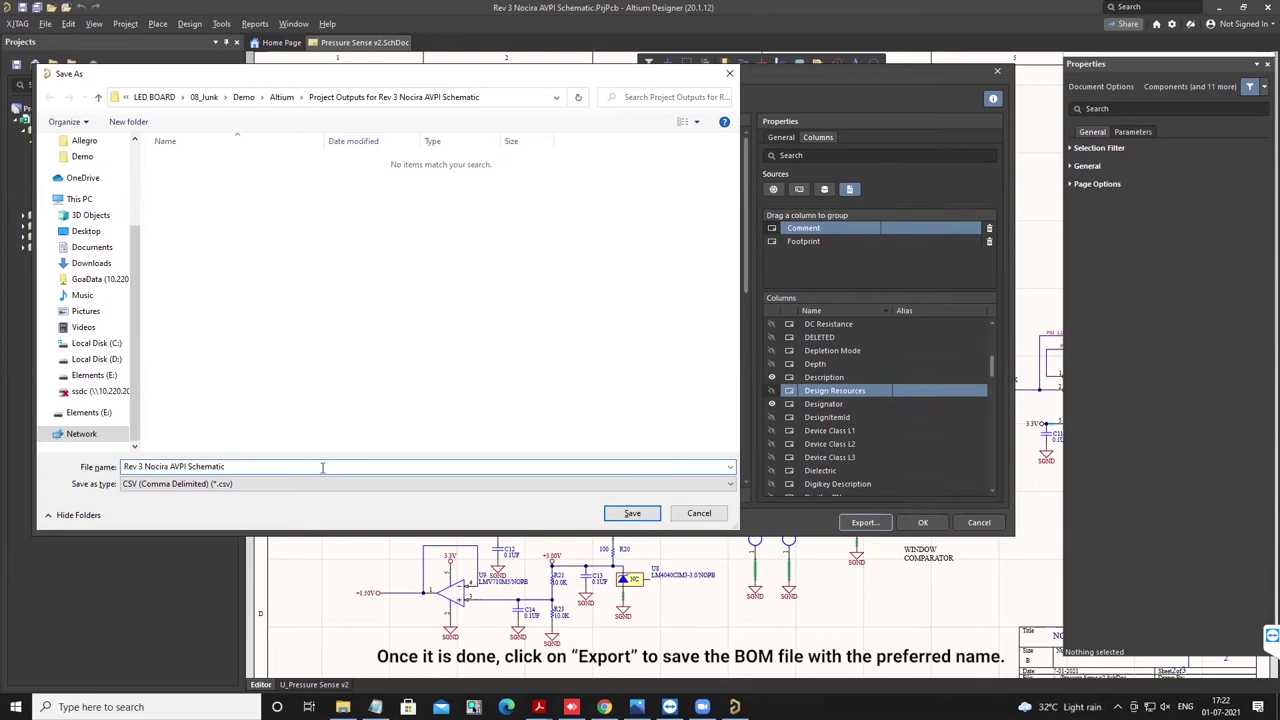
pyautogui.press('BackSpace')
pyautogui.press('BackSpace')
pyautogui.press('BackSpace')
pyautogui.press('BackSpace')
pyautogui.press('BackSpace')
pyautogui.press('BackSpace')
pyautogui.press('BackSpace')
pyautogui.press('BackSpace')
pyautogui.press('BackSpace')
pyautogui.press('BackSpace')
pyautogui.press('BackSpace')
pyautogui.press('BackSpace')
pyautogui.press('BackSpace')
pyautogui.press('BackSpace')
pyautogui.press('BackSpace')
pyautogui.press('BackSpace')
pyautogui.press('BackSpace')
pyautogui.press('BackSpace')
pyautogui.press('BackSpace')
pyautogui.press('BackSpace')
pyautogui.write('BOM_Dem')
pyautogui.click(325, 484)
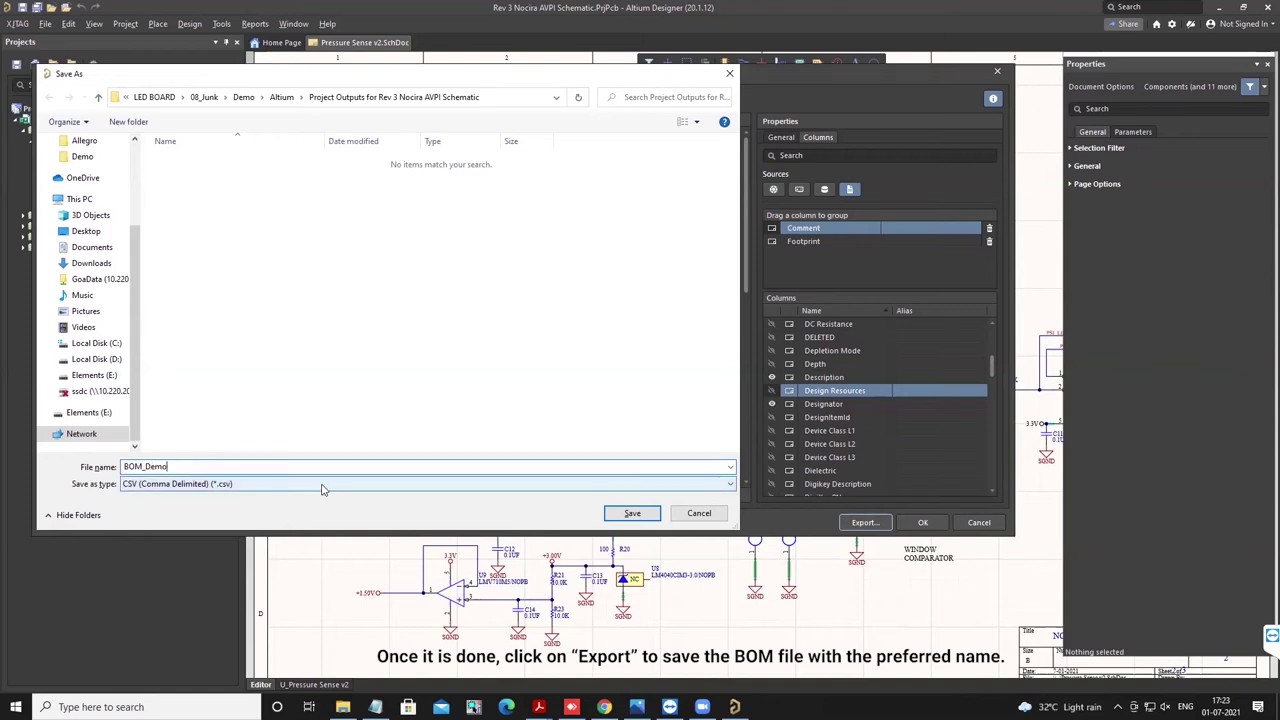
pyautogui.click(634, 515)
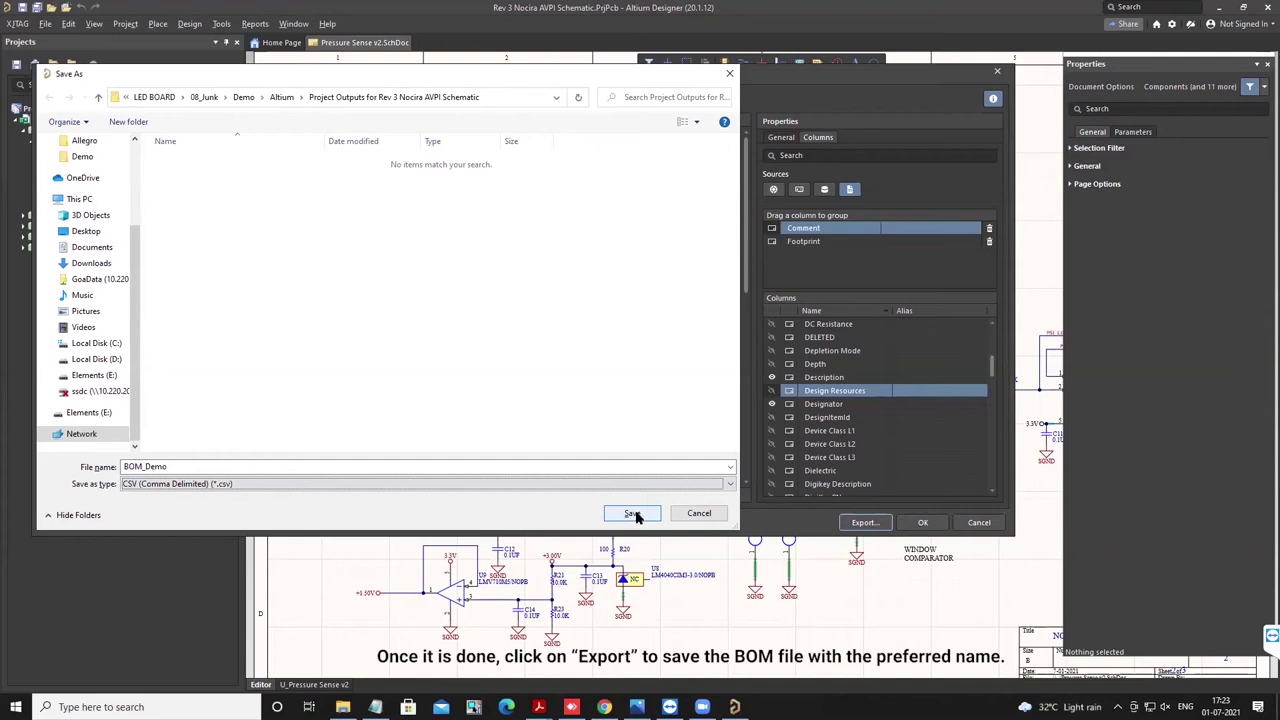
pyautogui.click(634, 515)
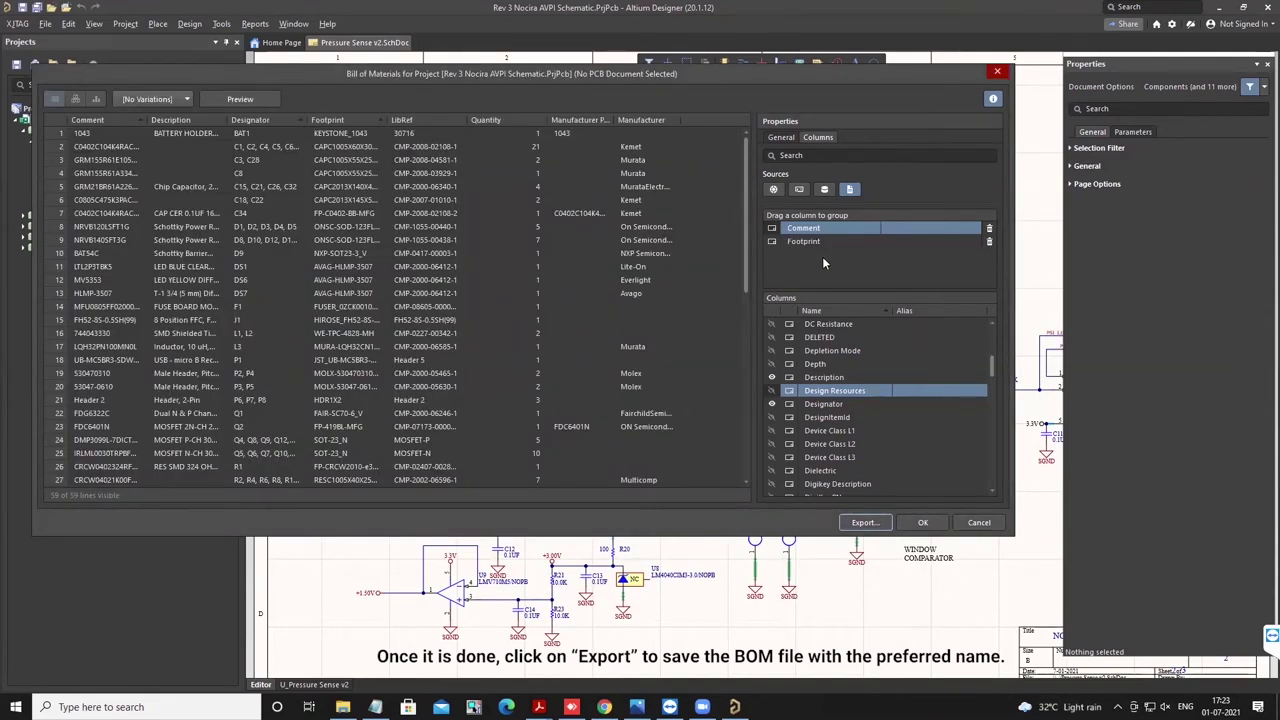
pyautogui.click(781, 138)
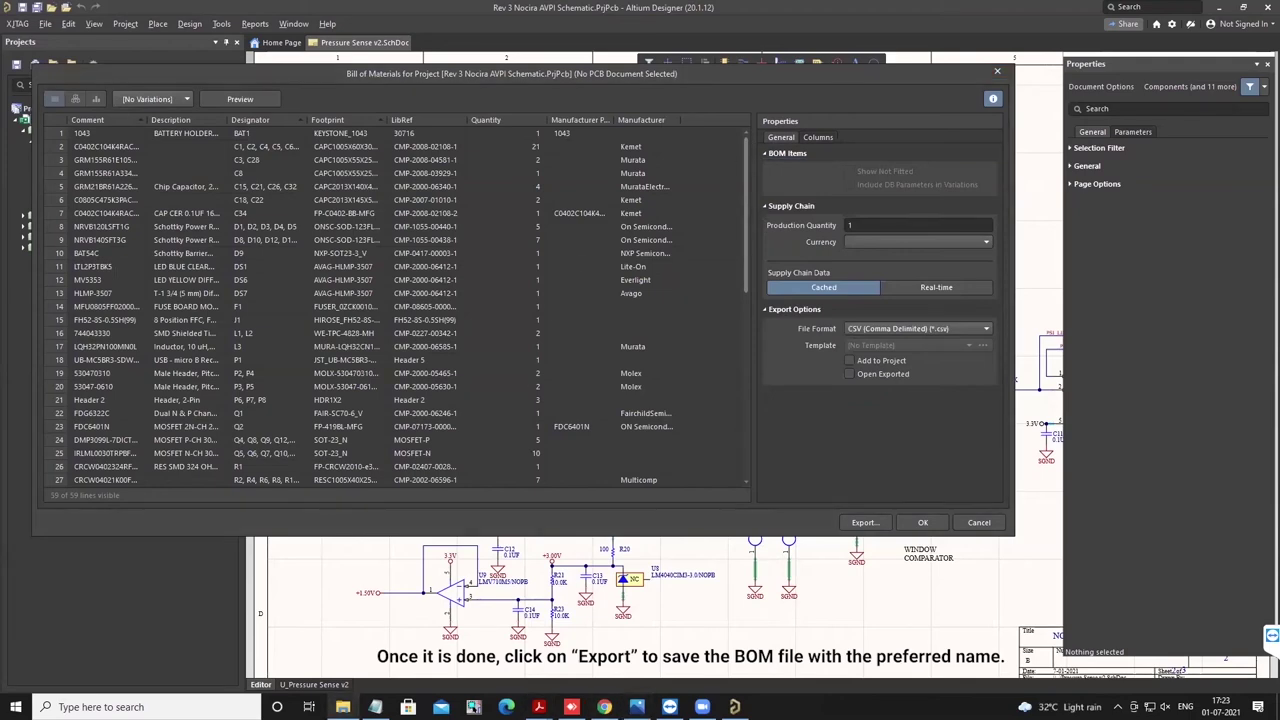
pyautogui.click(342, 706)
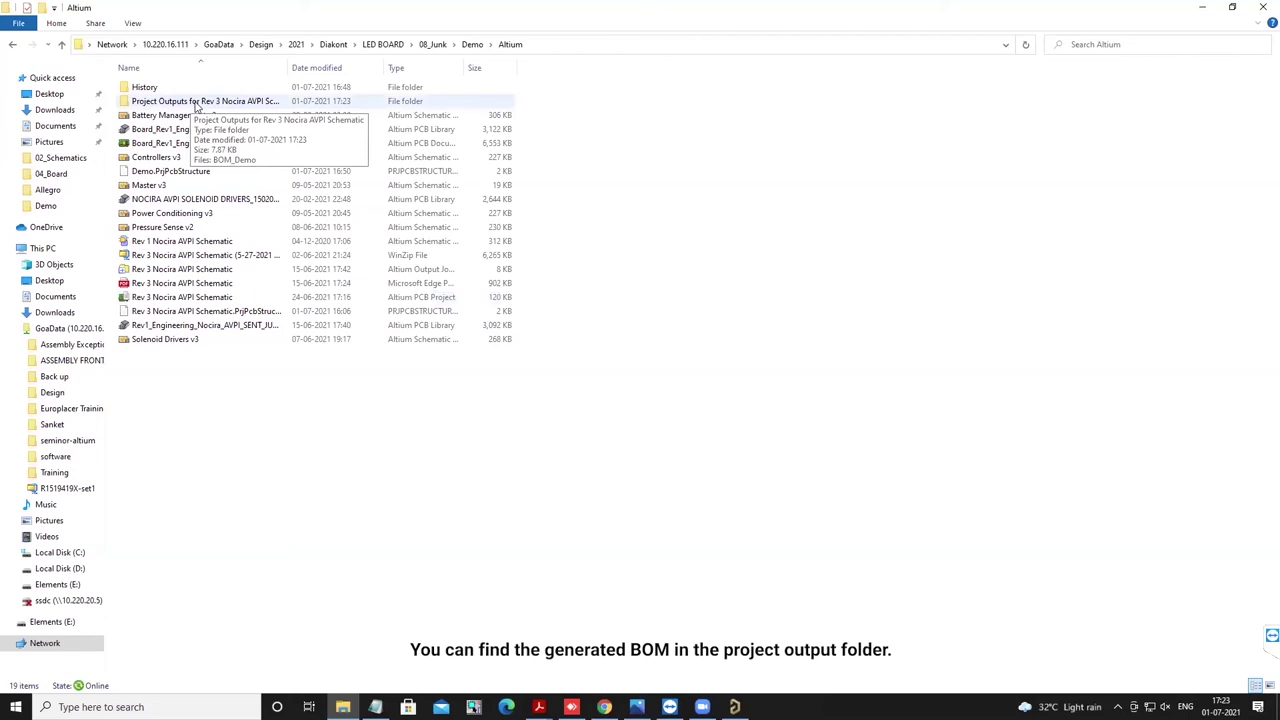
# - Open the exported BOM_Demo file from Project Outputs, then launch the KiCad project test.pro
pyautogui.doubleClick(196, 102)
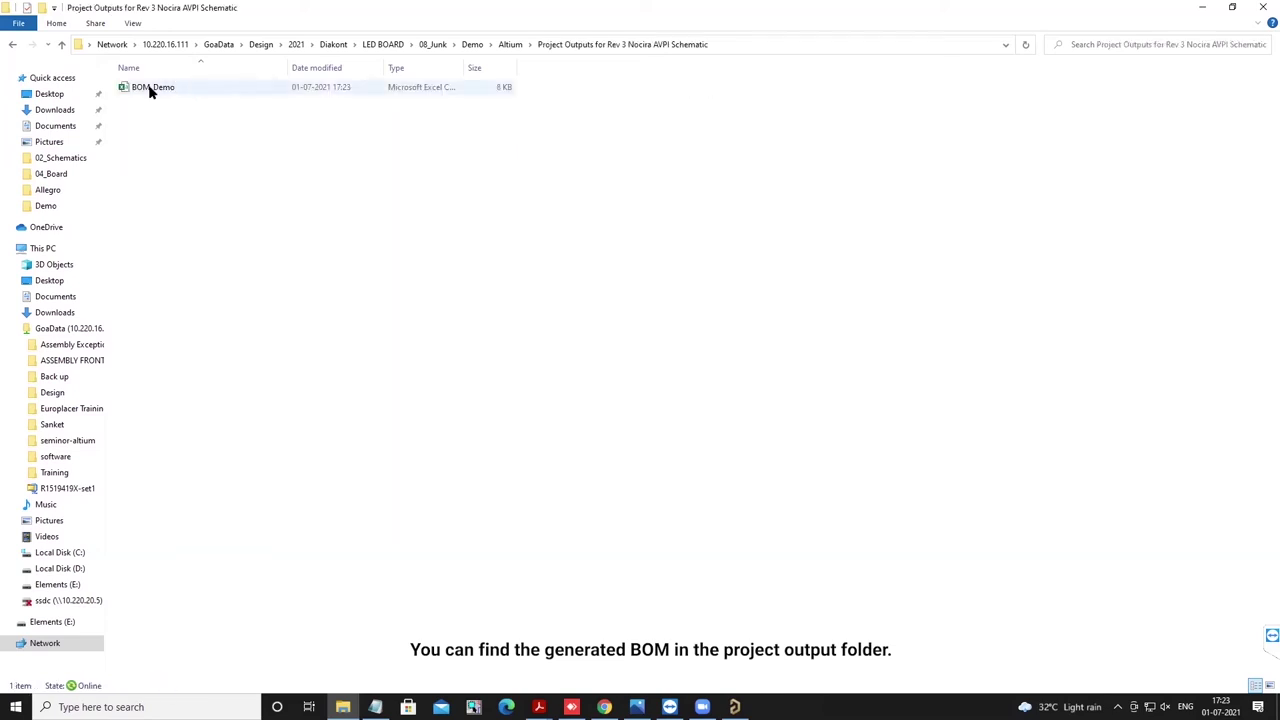
pyautogui.doubleClick(150, 89)
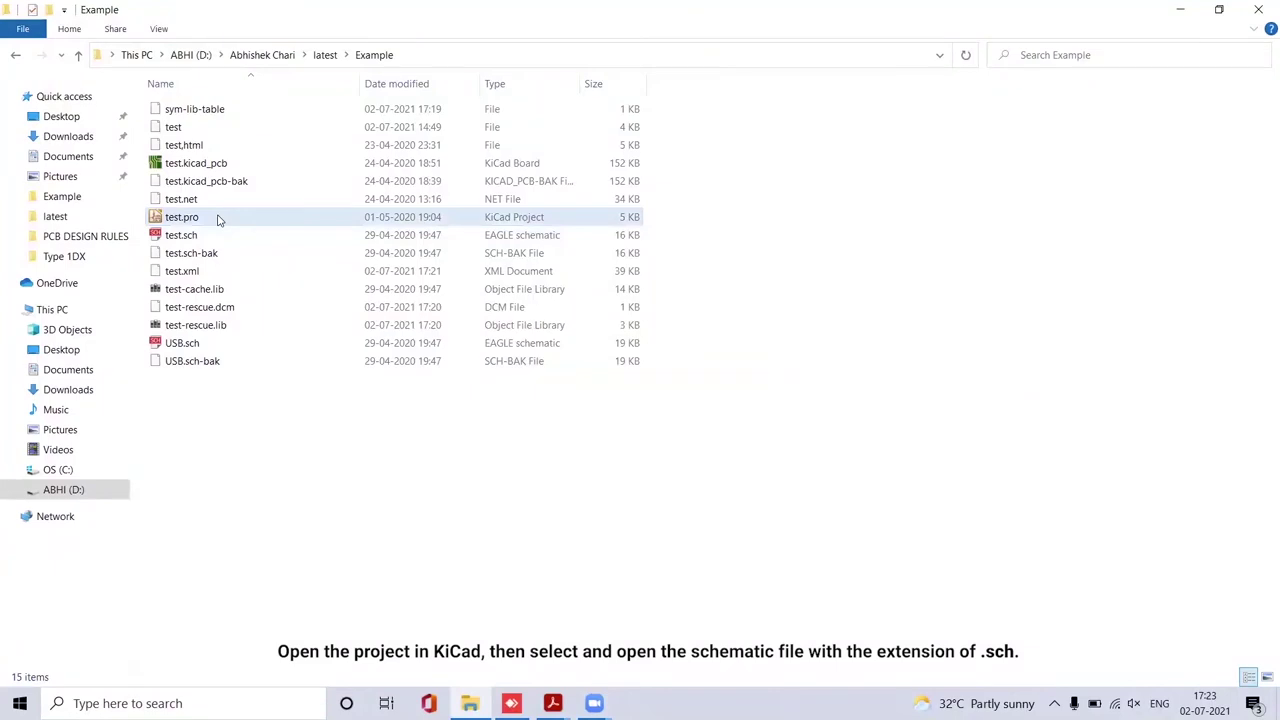
pyautogui.doubleClick(220, 217)
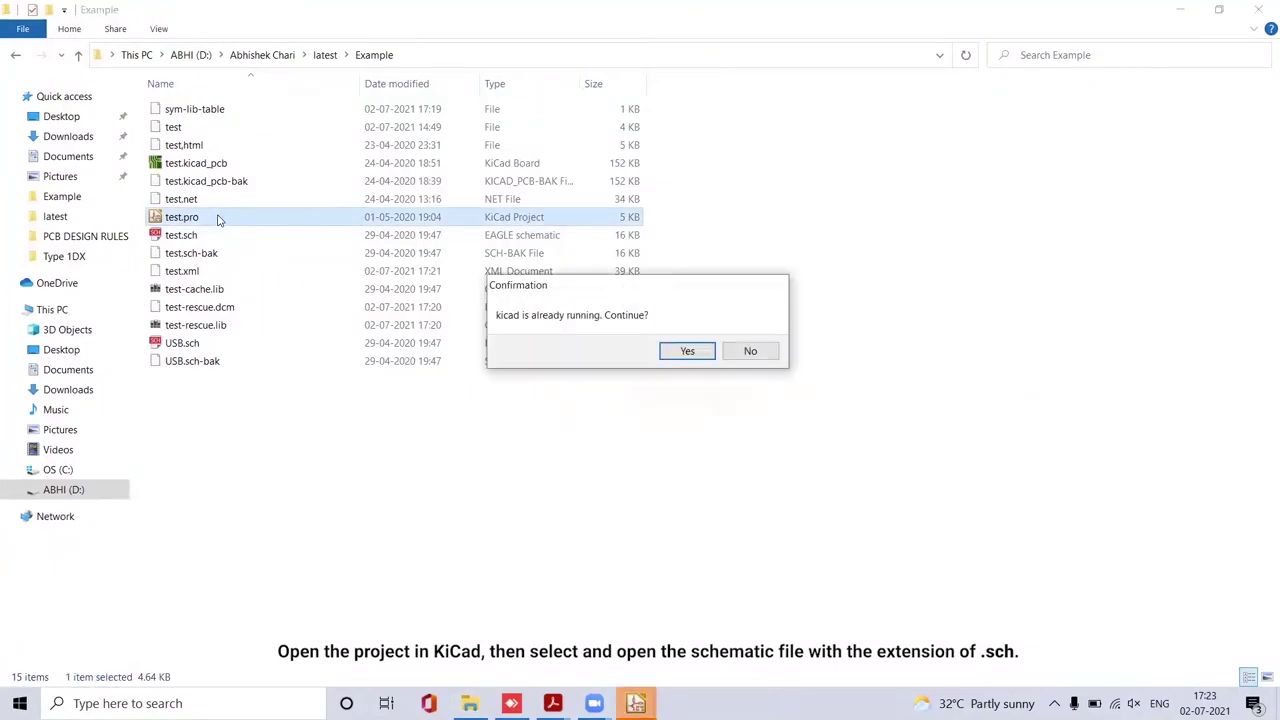
# - Confirm opening test.pro despite KiCad already running, and open test.sch in Eeschema
pyautogui.click(688, 352)
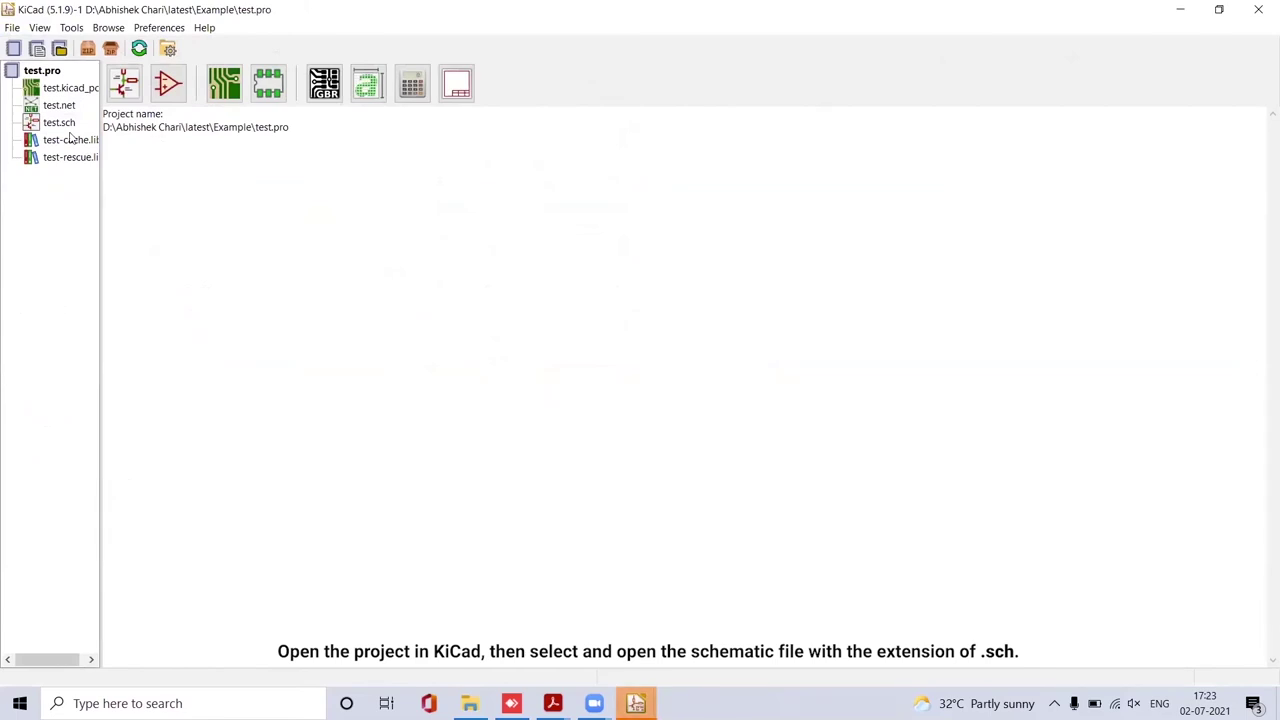
pyautogui.click(53, 123)
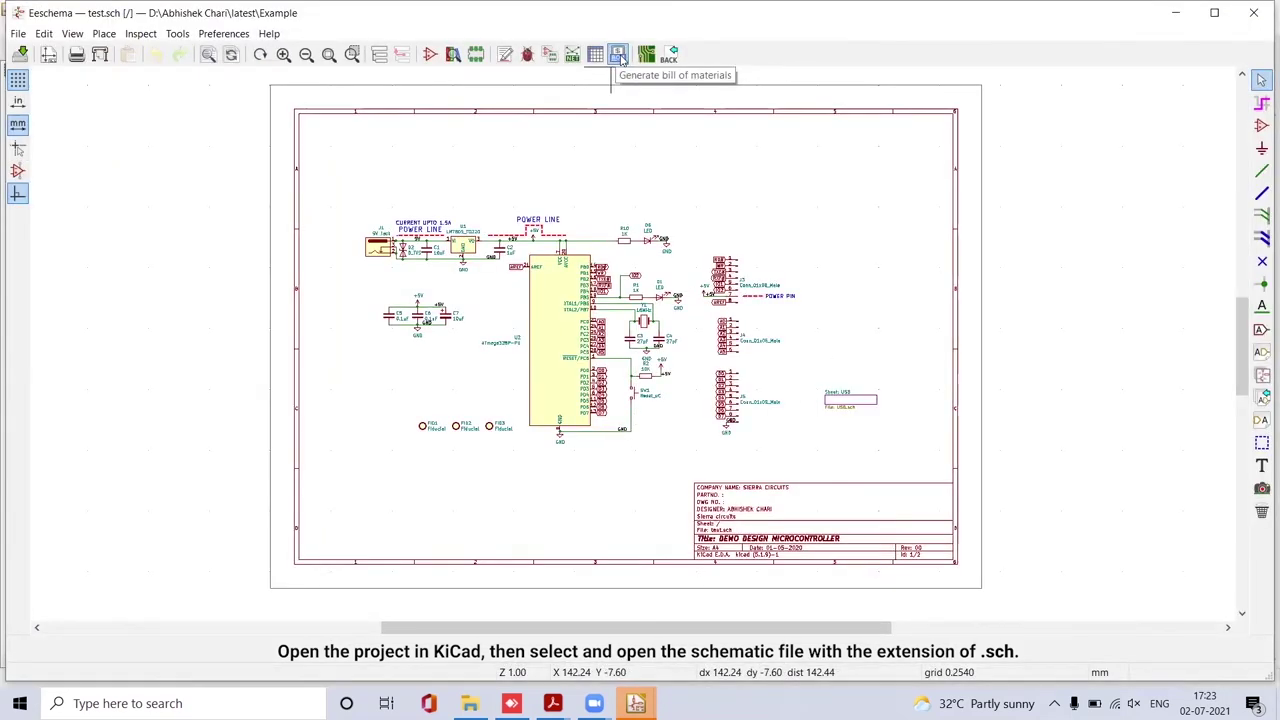
# - Open the Bill of Material generator for test.sch and select the bom_html_with_advanced_grouping plugin
pyautogui.click(618, 55)
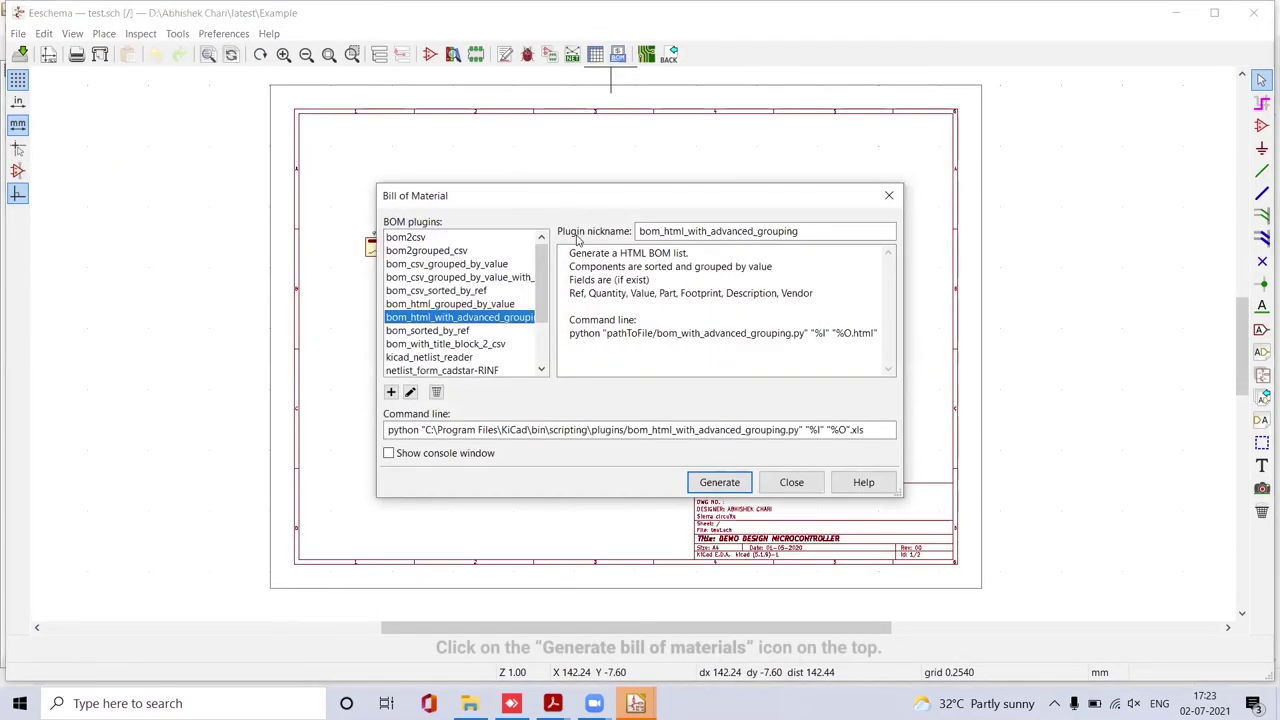
pyautogui.moveTo(540, 280)
pyautogui.mouseDown()
pyautogui.moveTo(540, 295)
pyautogui.moveTo(540, 278)
pyautogui.mouseUp()
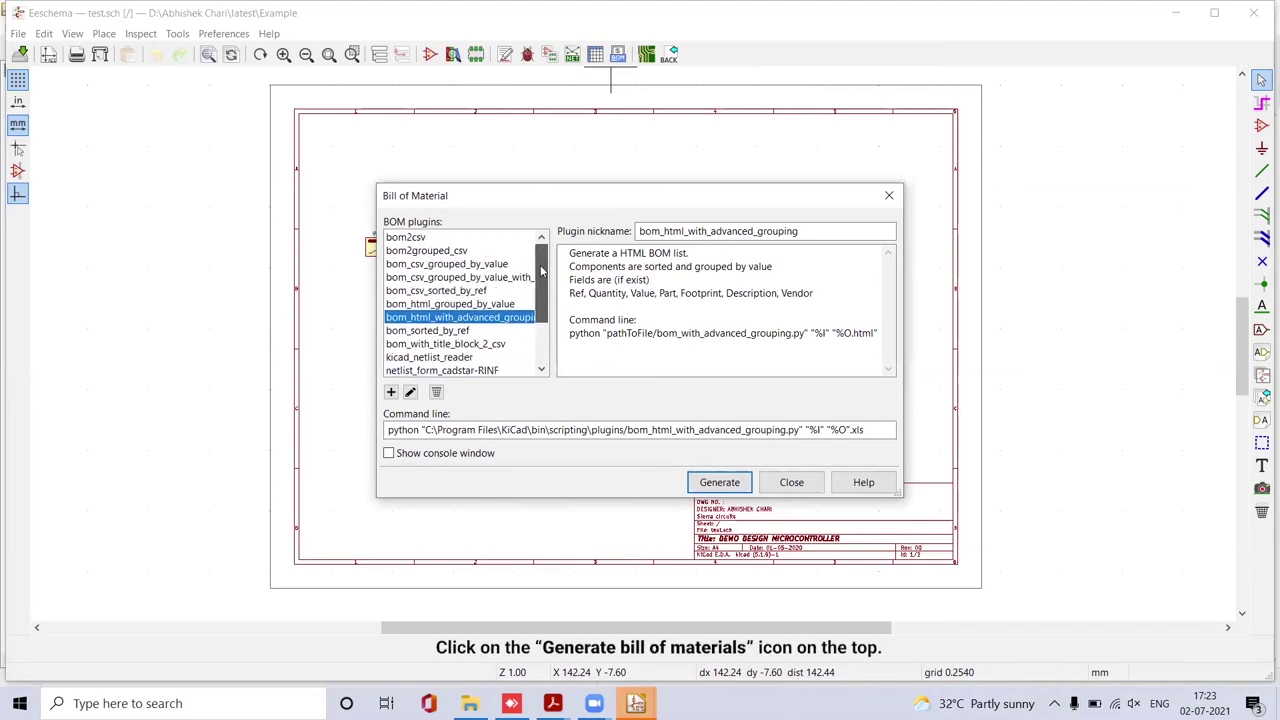
pyautogui.click(440, 238)
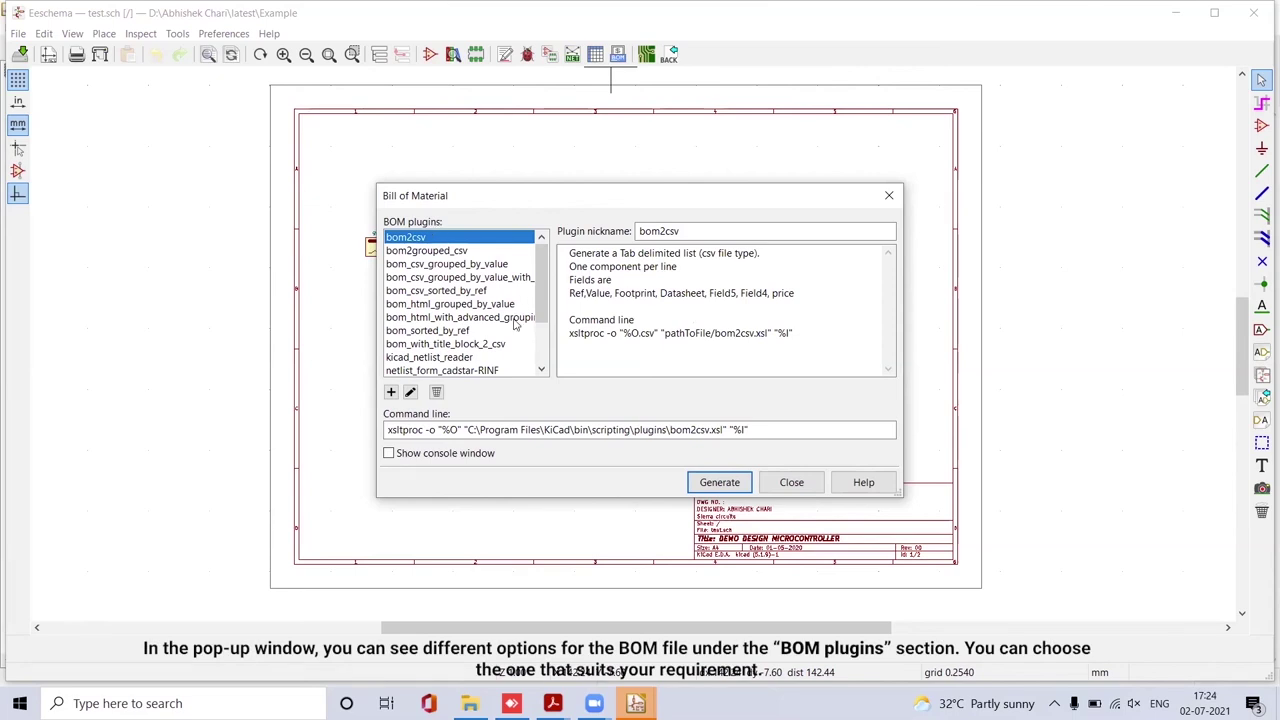
pyautogui.click(516, 320)
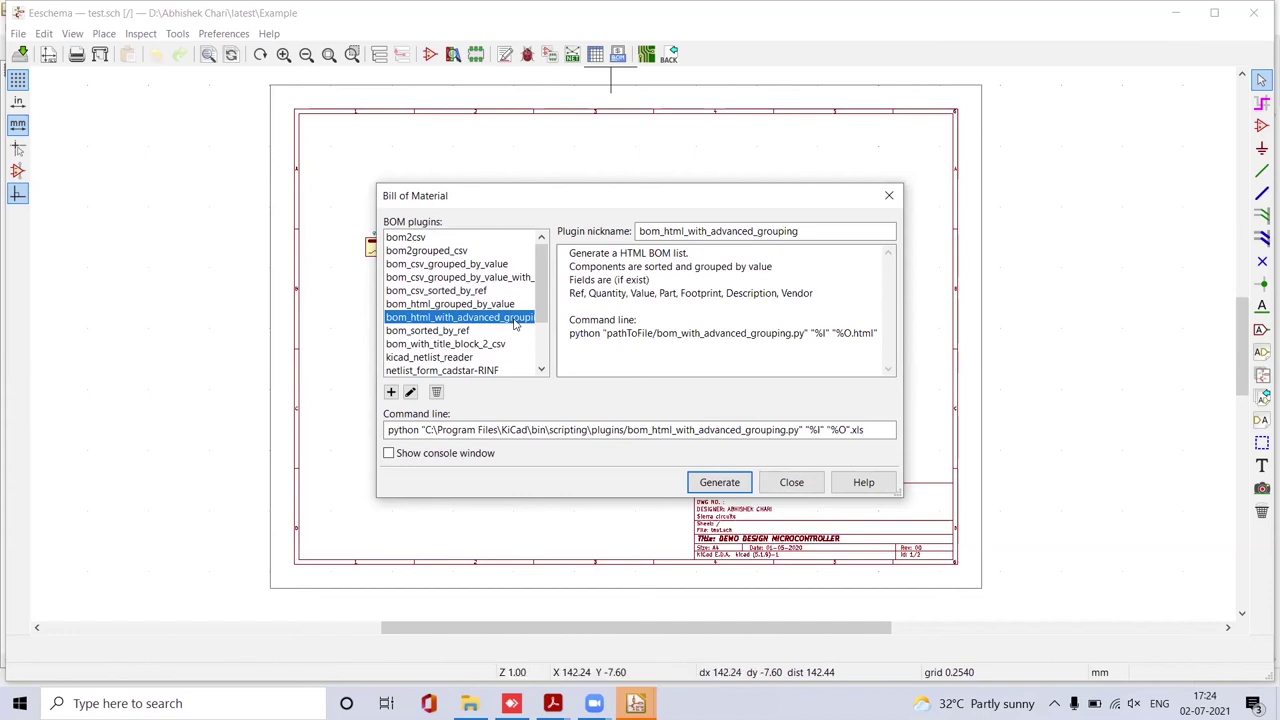
# - Make the plugin command line end in .xls and generate test.xls
pyautogui.click(859, 429)
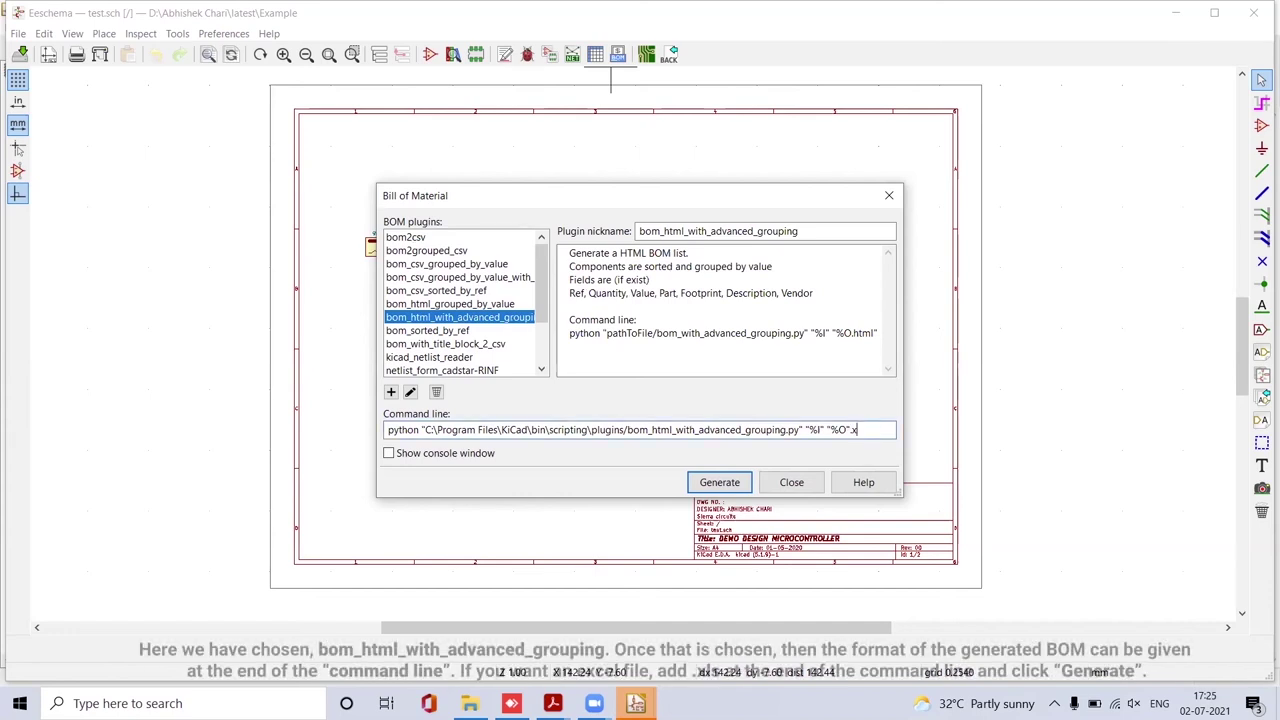
pyautogui.write('s')
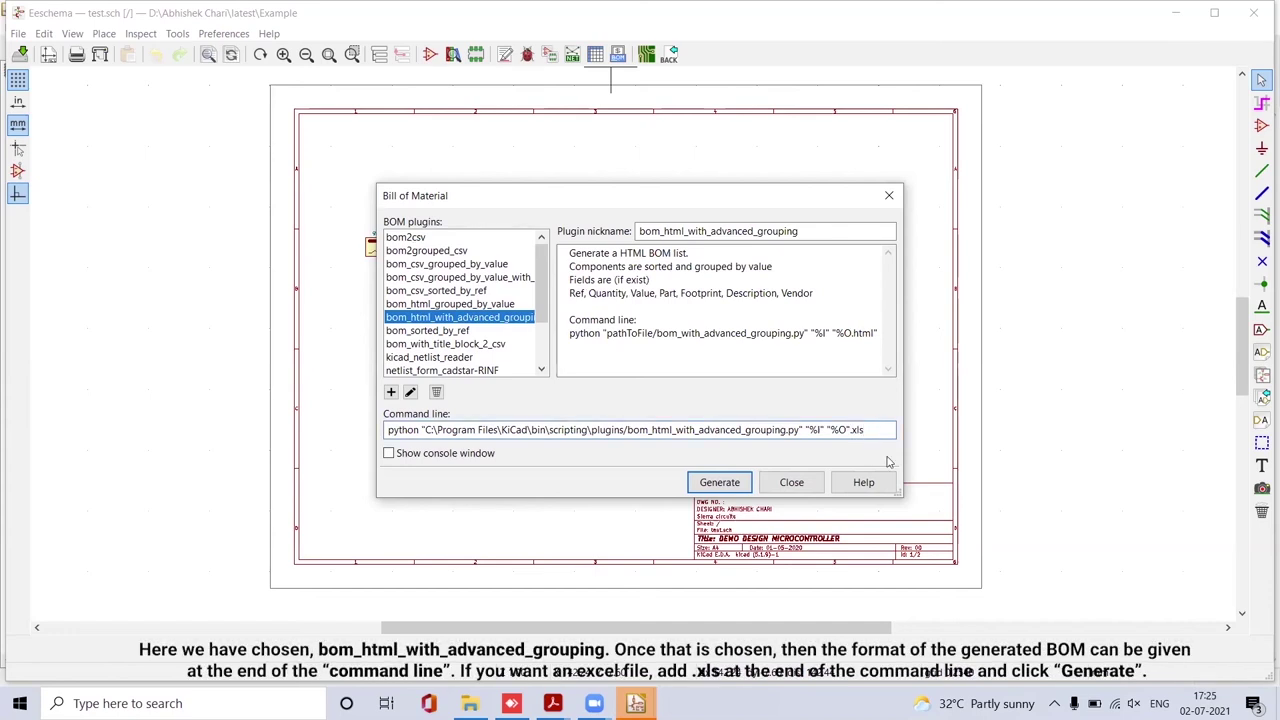
pyautogui.click(722, 486)
pyautogui.click(722, 486)
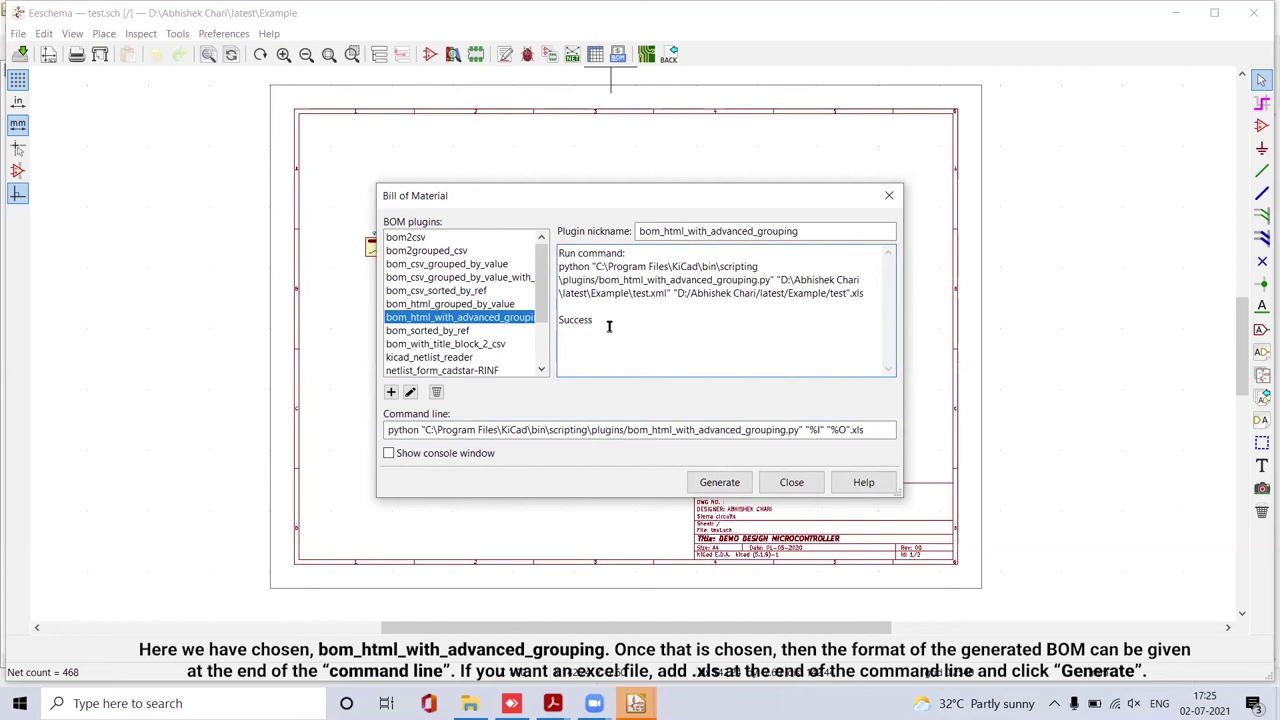
# - Close the Bill of Material dialog to return to the DEMO DESIGN MICROCONTROLLER schematic
pyautogui.click(800, 482)
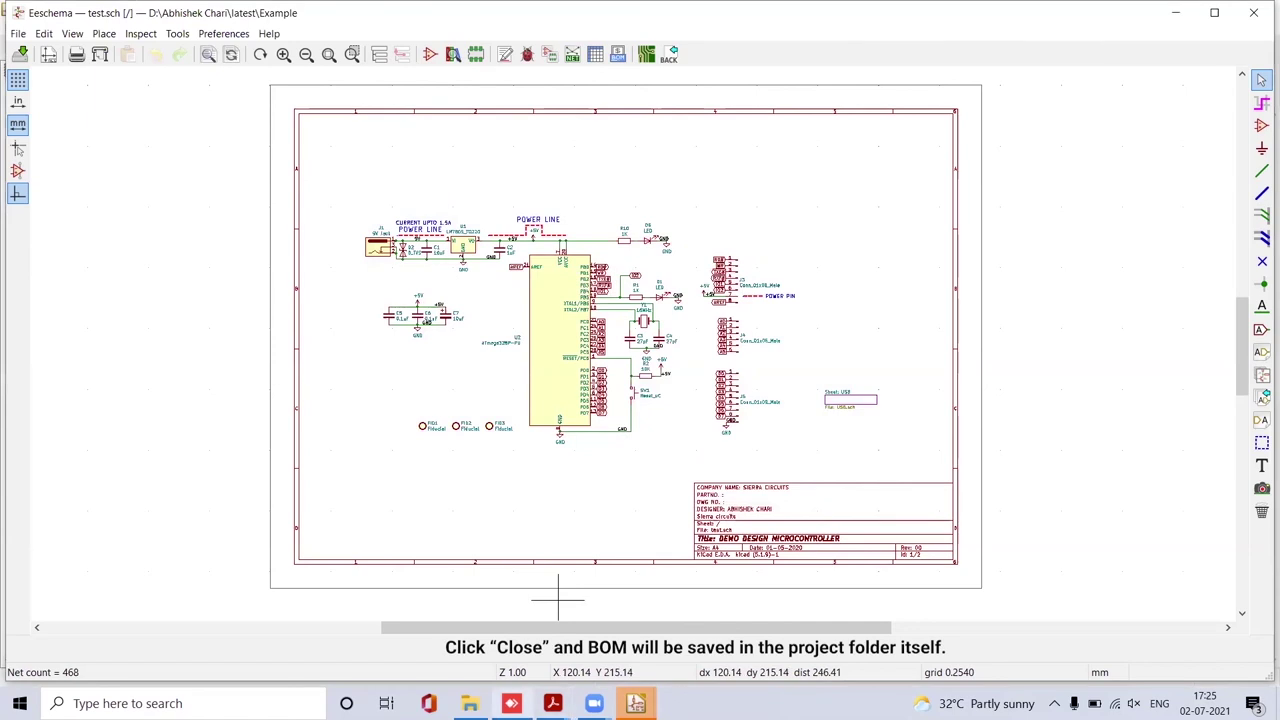